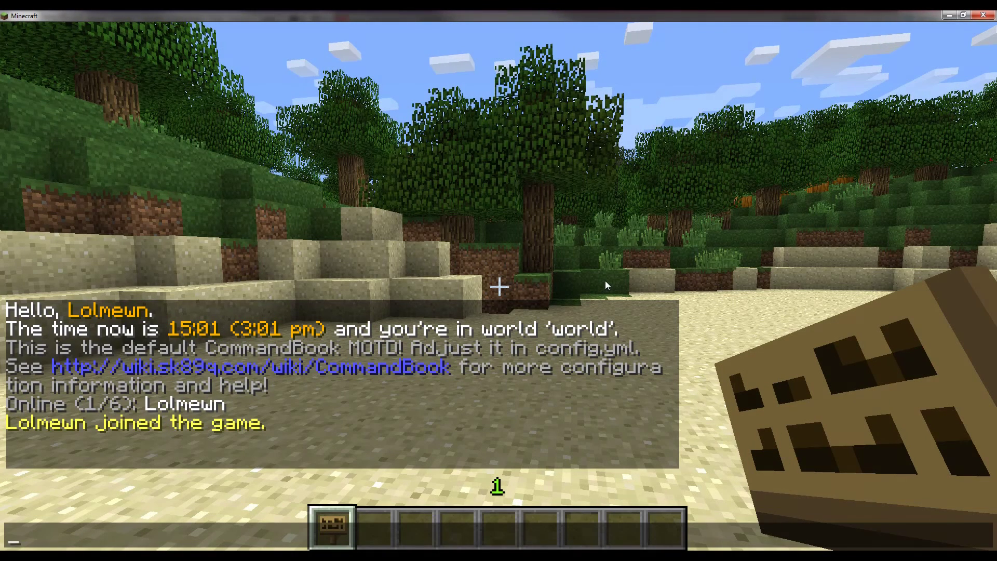
Run /sortal help and review the listed Sortal commands in the chat log
key(Escape)
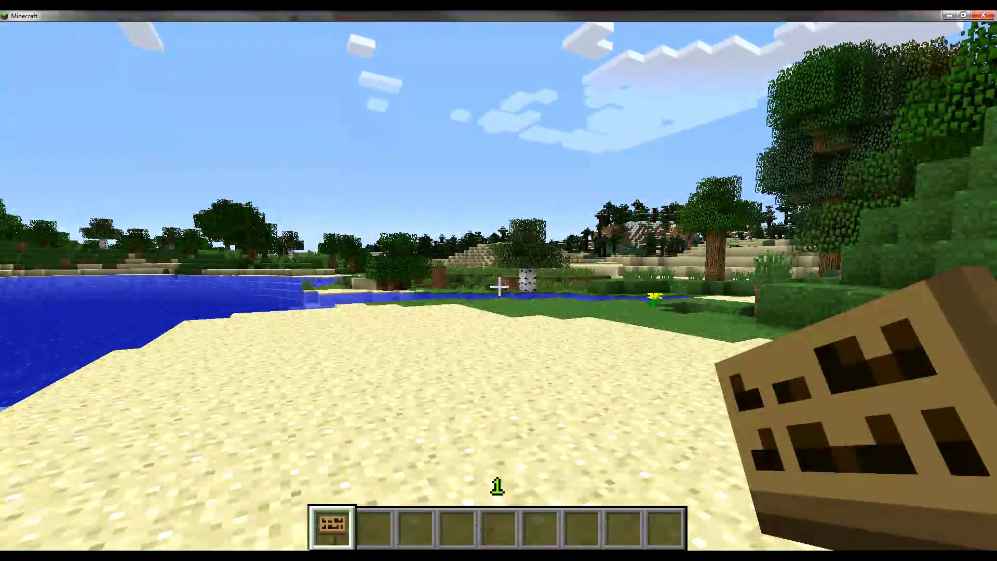
text(t)
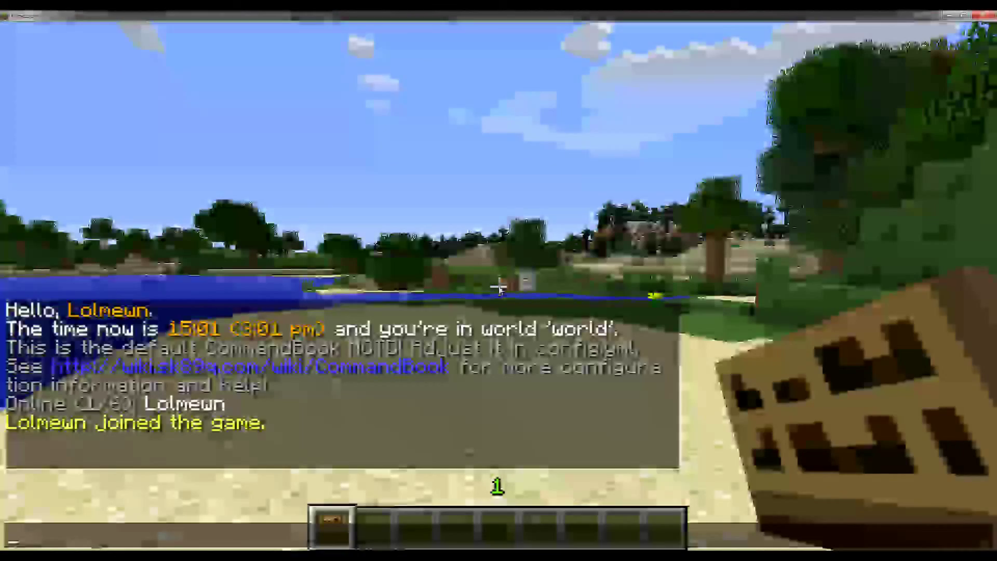
text(/sortal help)
key(Return)
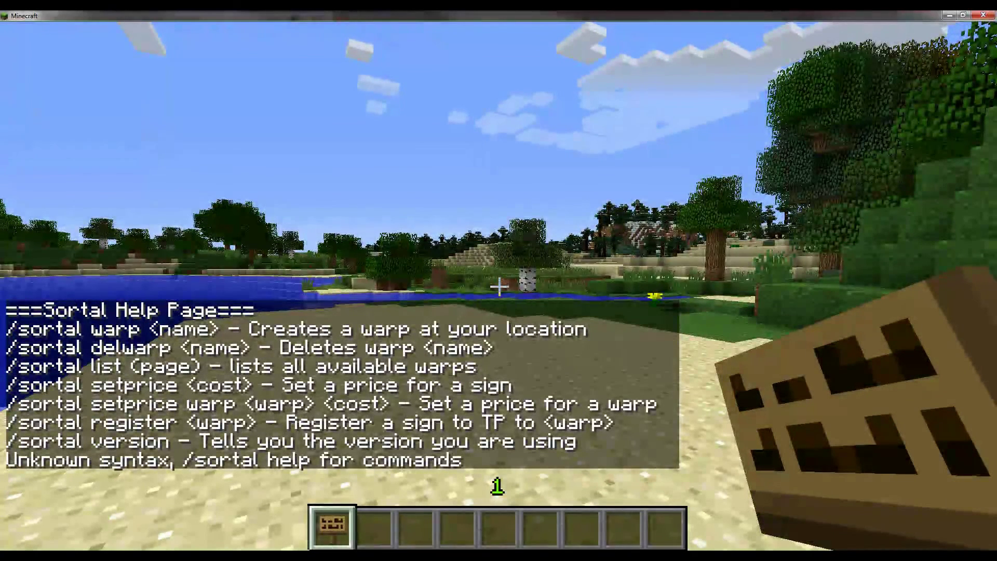
key(t)
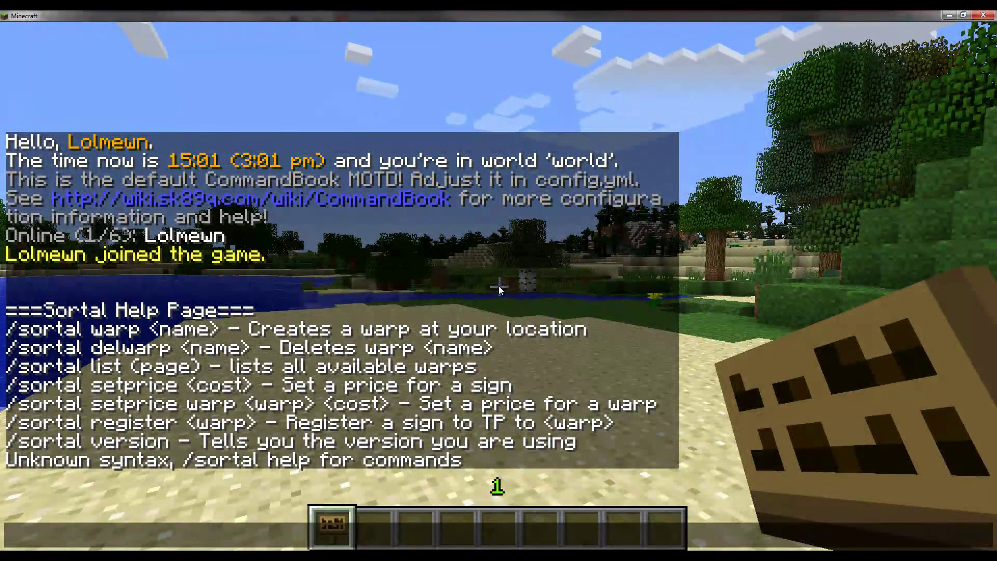
key(Escape)
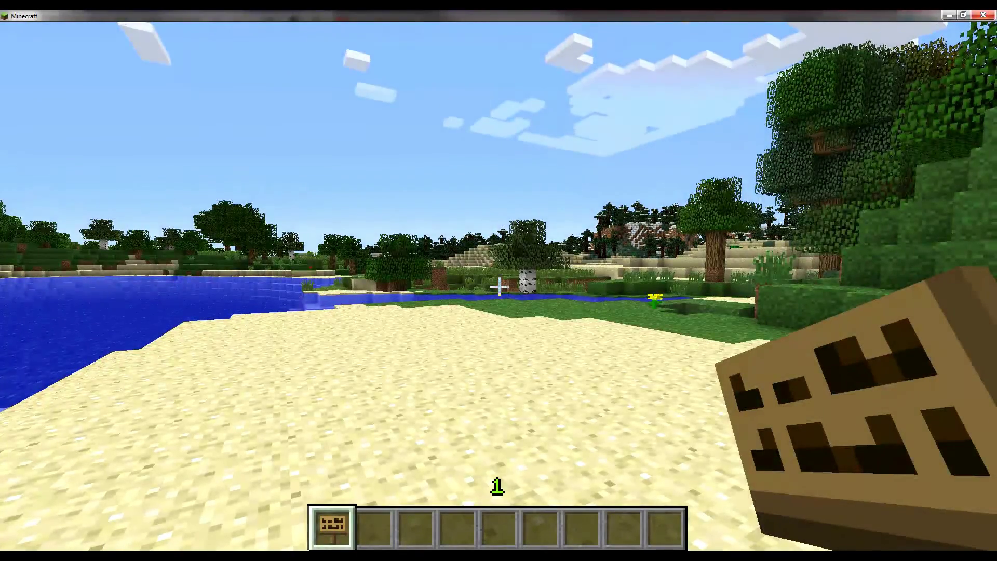
Walk along the sandy beach facing the trees and try to create a warp named test with /sortal warp test
key(w)
key(w)
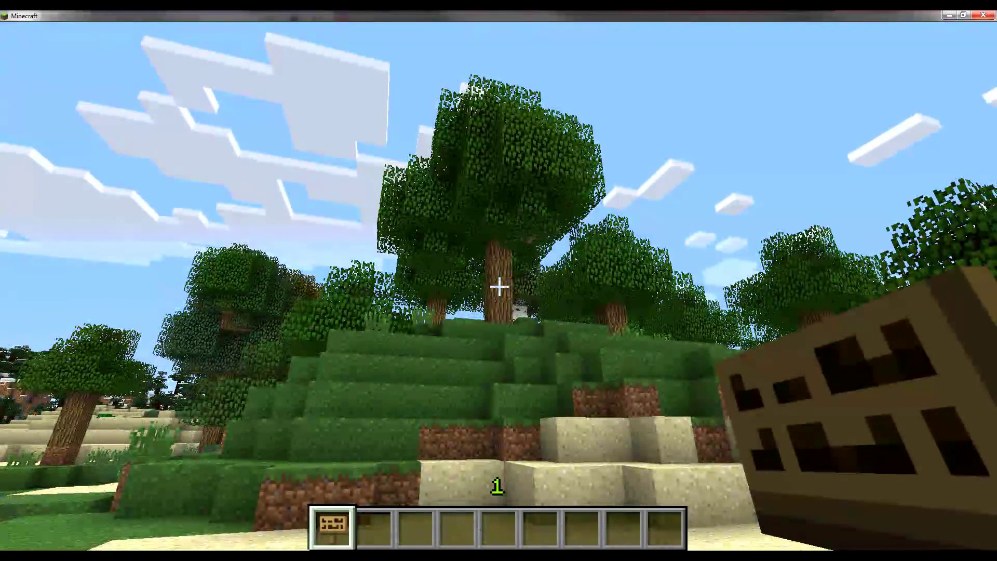
key(w)
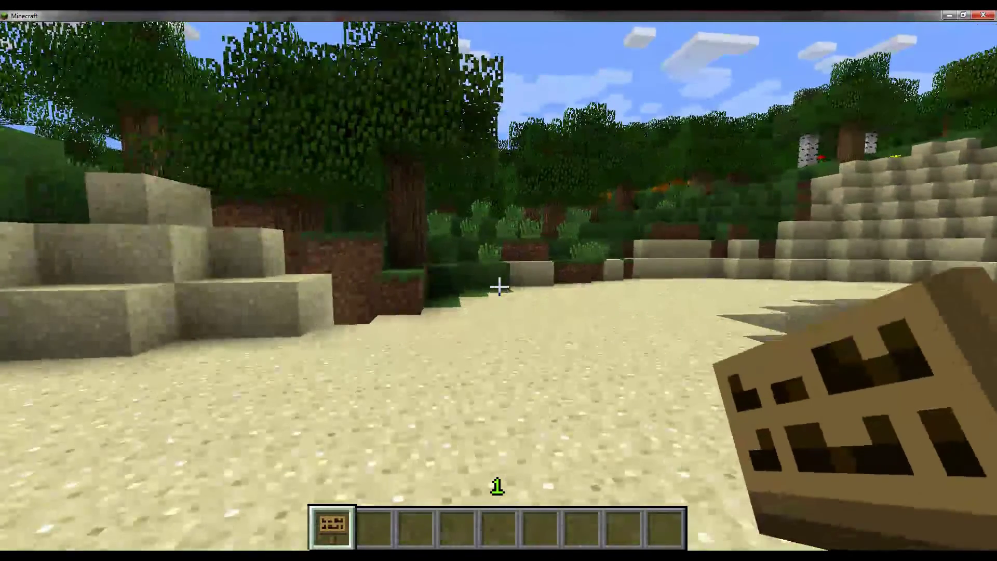
key(slash)
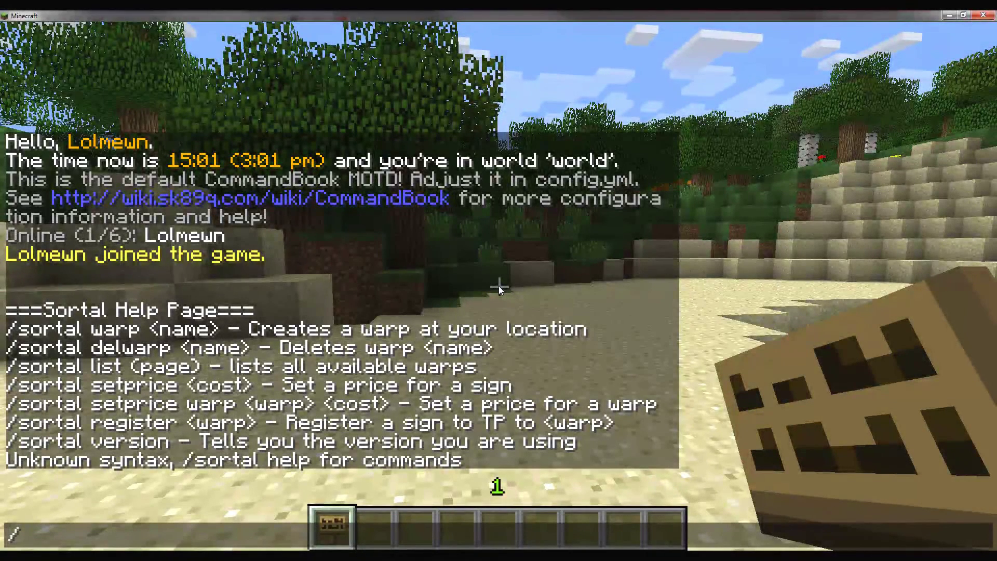
text(sortal wa)
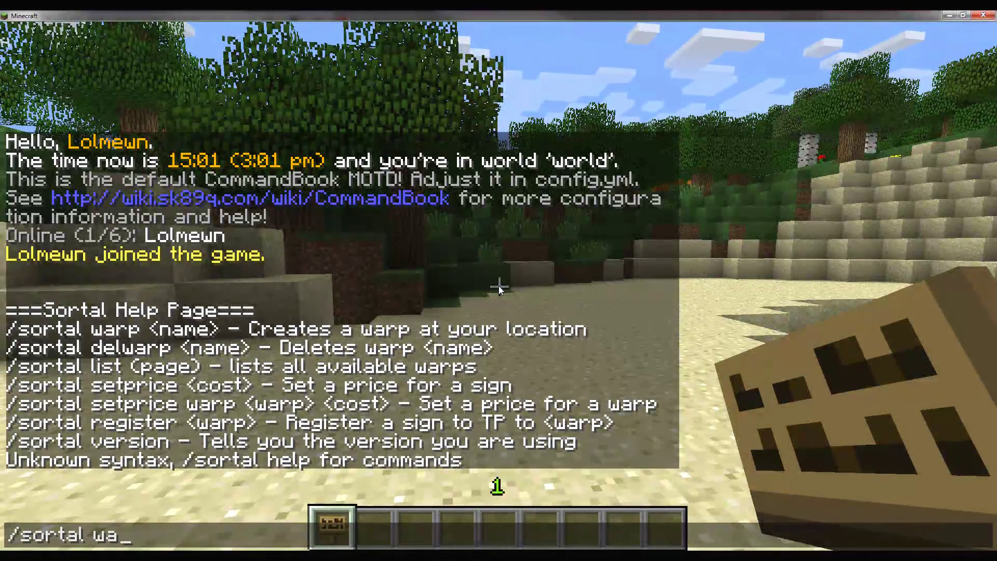
text(rp test)
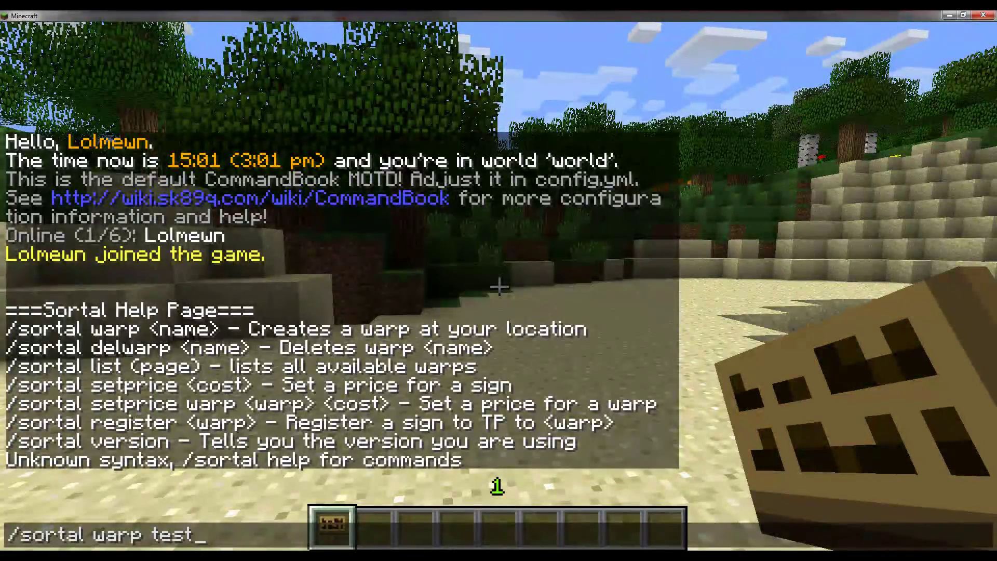
key(Return)
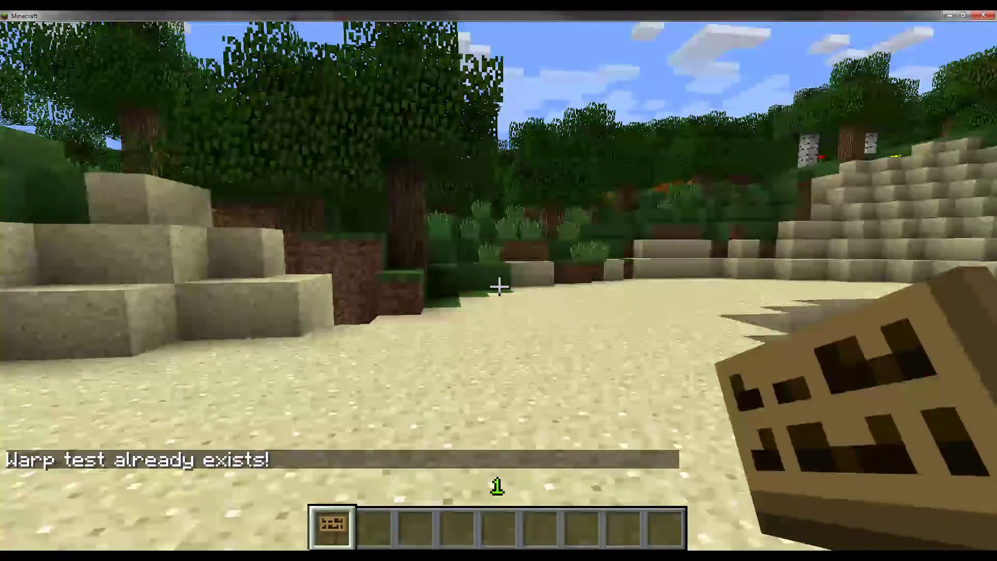
List all available warps with /sortal list
key(slash)
text(sortal)
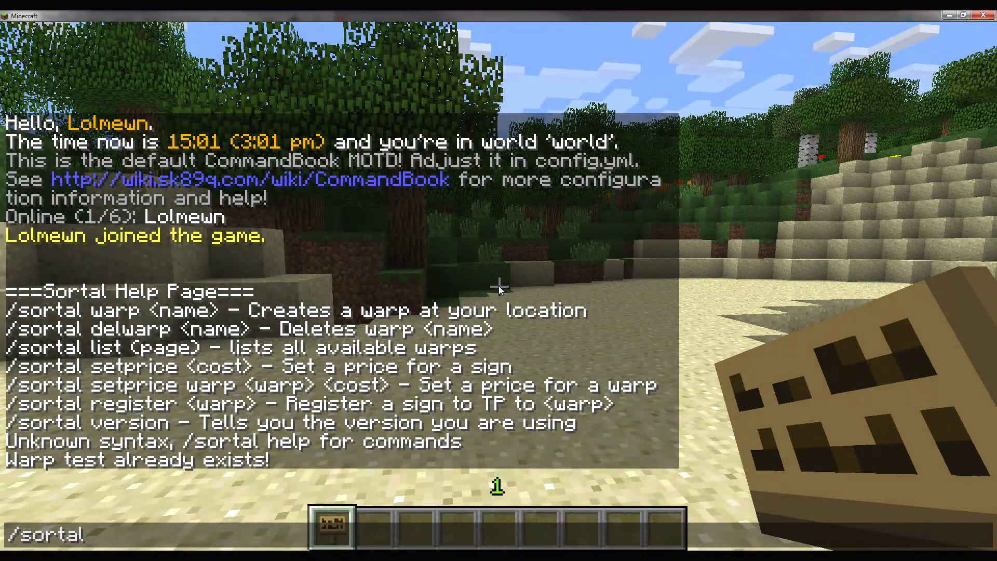
text( list)
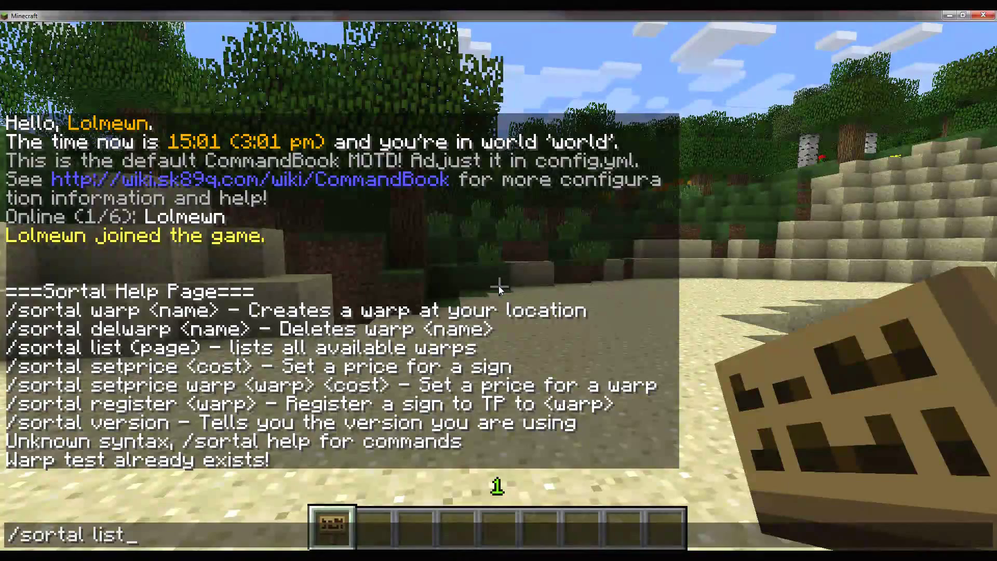
key(Return)
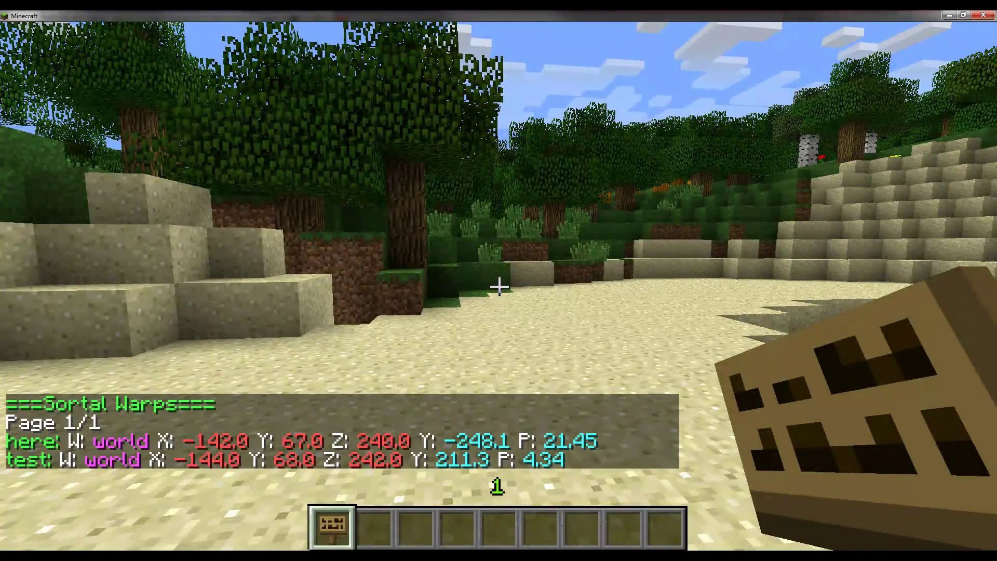
Create a warp named tutorial at the current beach location with /sortal warp tutorial
text(t/)
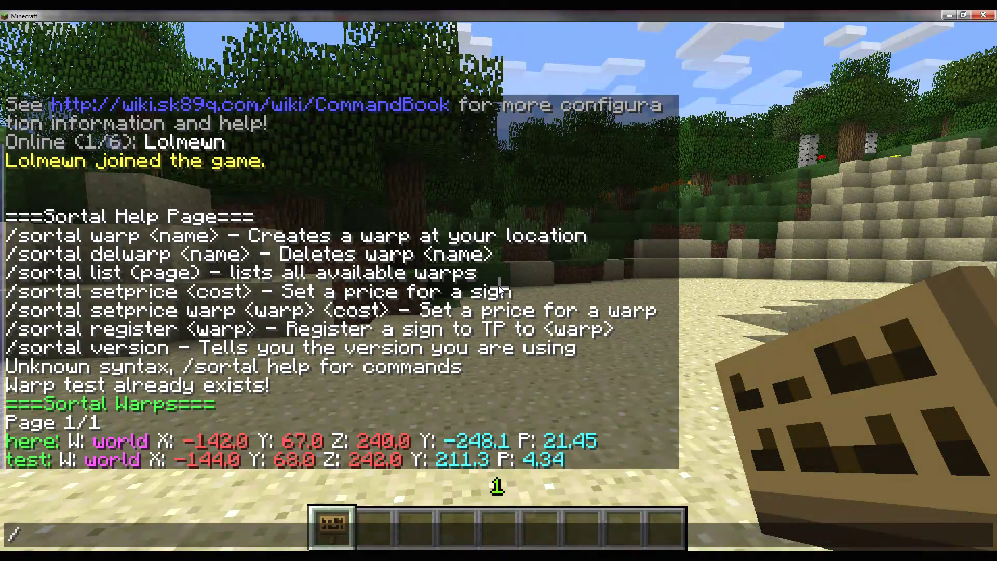
text(sortal )
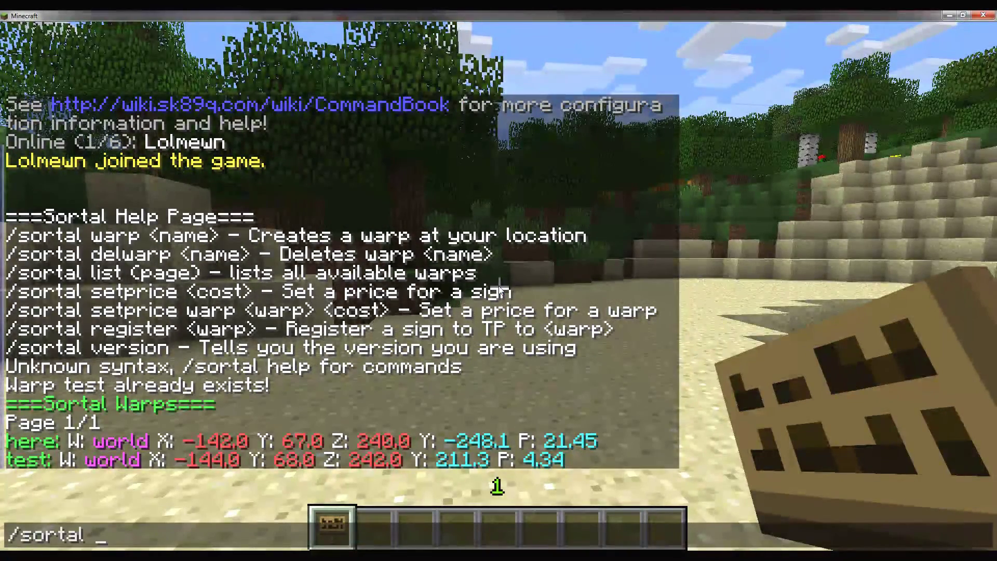
text(warp)
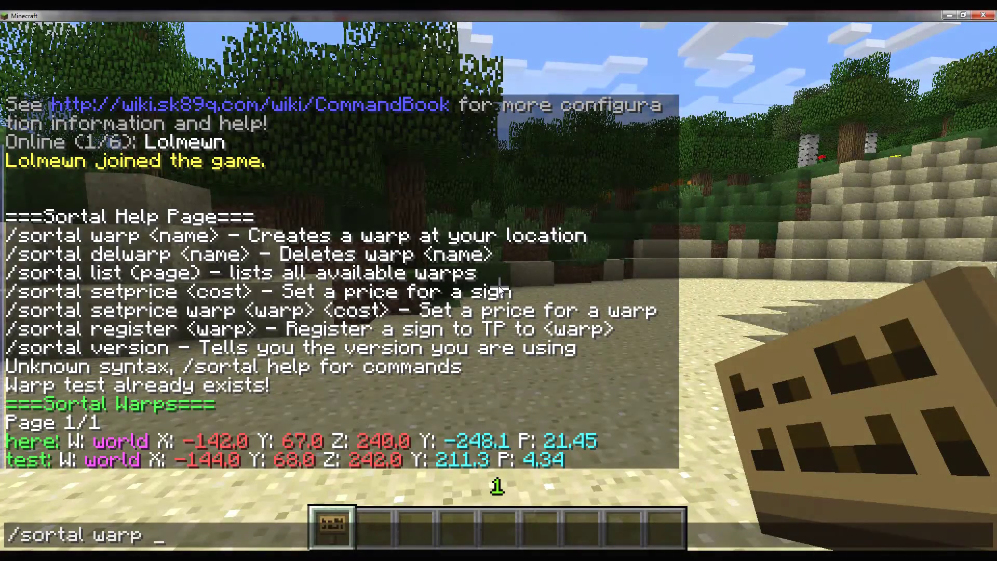
text( tutorial)
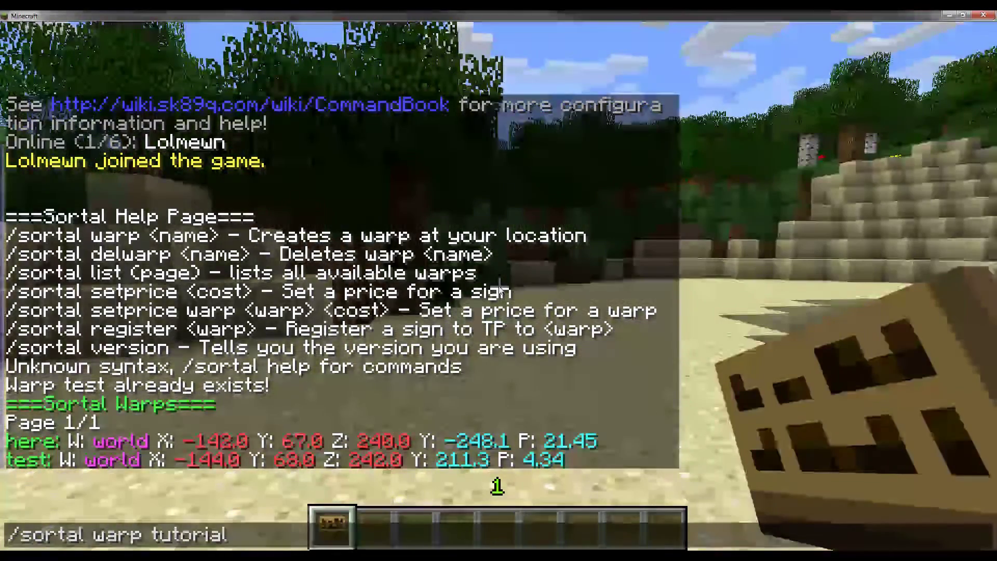
key(Return)
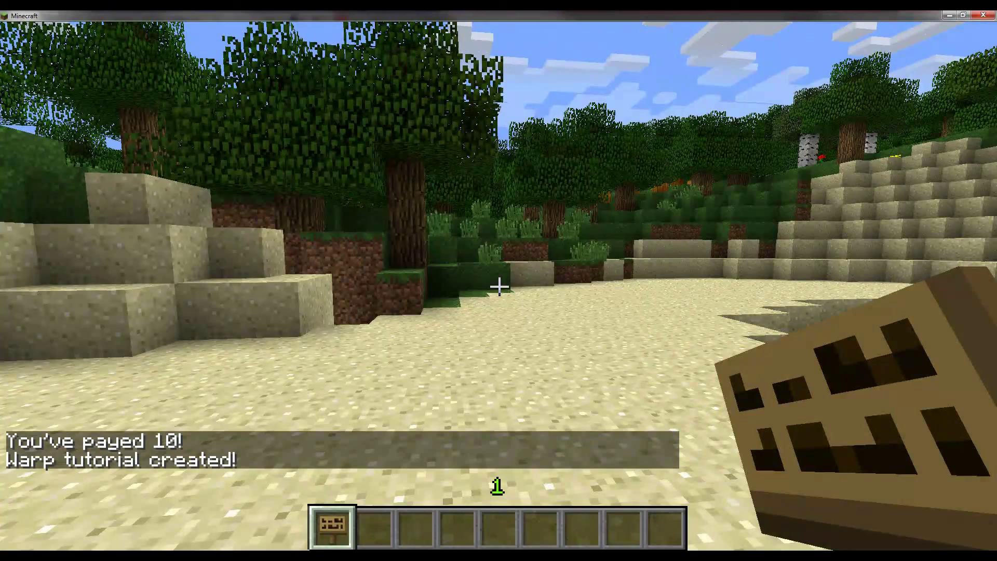
key(t)
key(Escape)
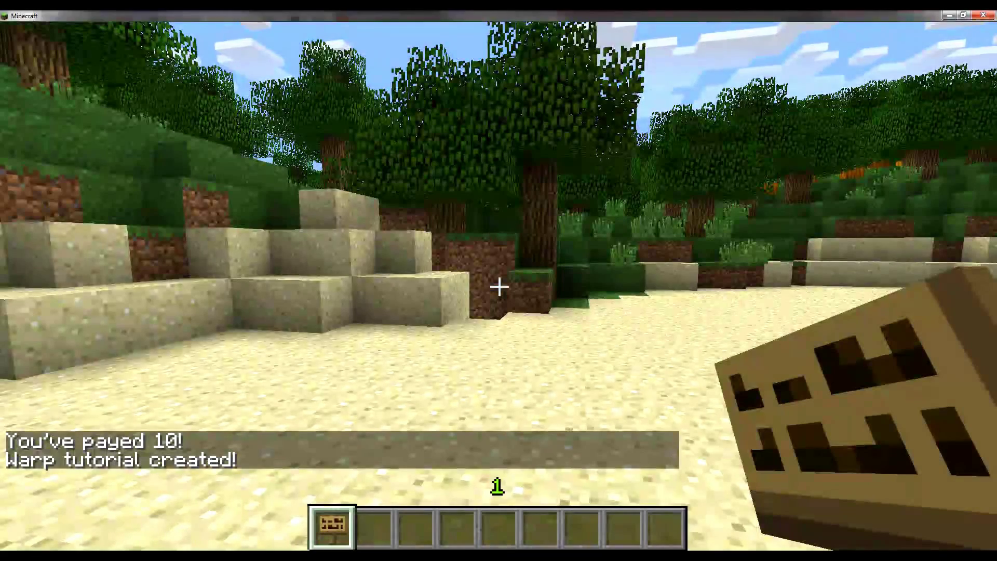
Walk from the beach up the grassy hill and place a sign on the grass between the trees
key(w)
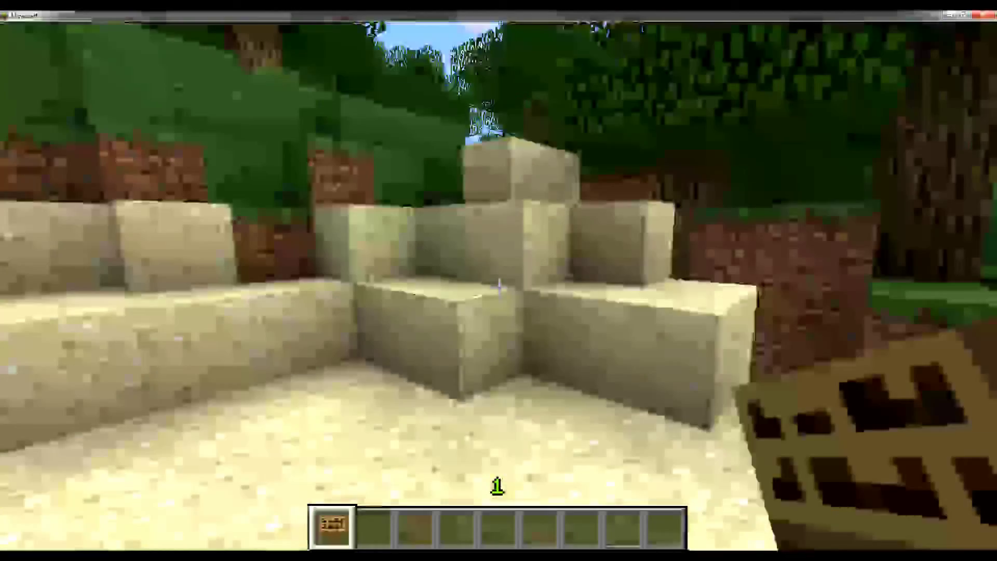
key(w)
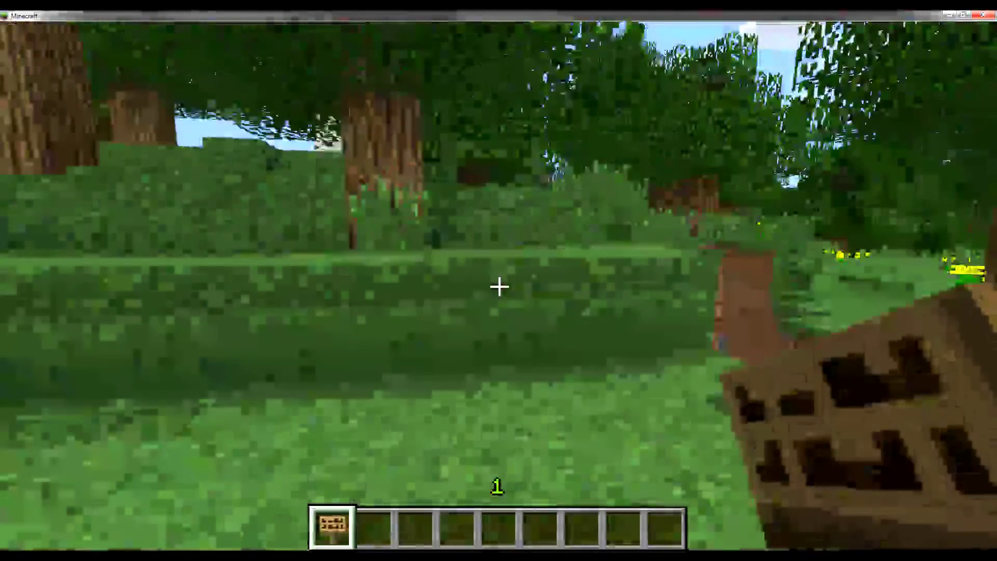
key(w)
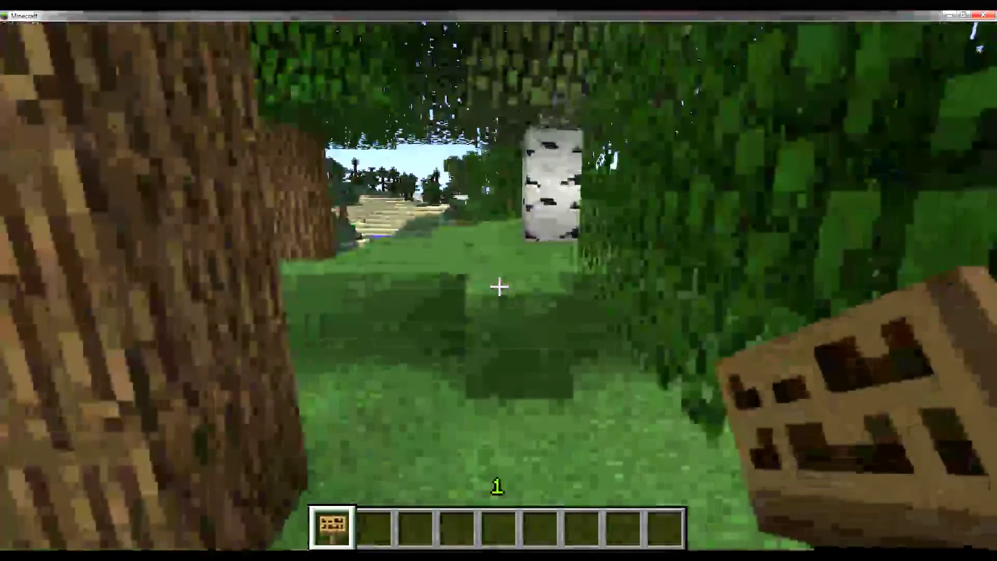
key(s)
right_click(498, 286)
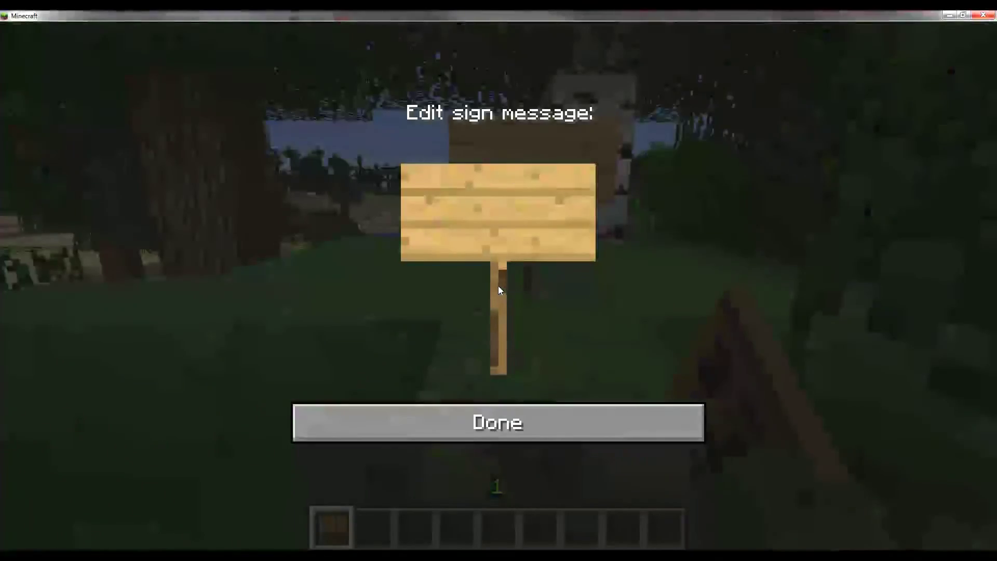
Write the four sign lines "[Sortal]", "w:tutorial", "Her[" and "Derp", and finish editing the sign
text([)
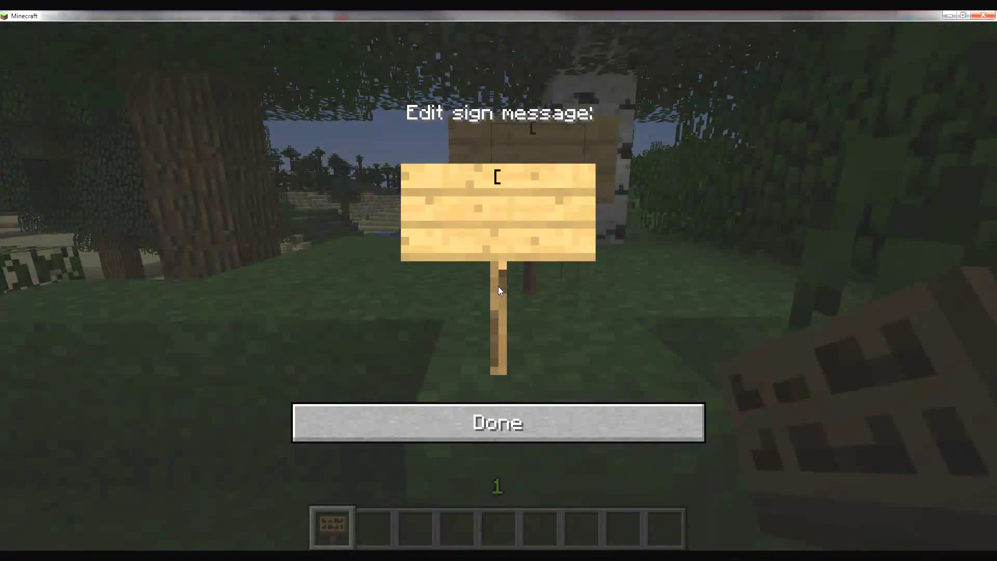
text(Sortal])
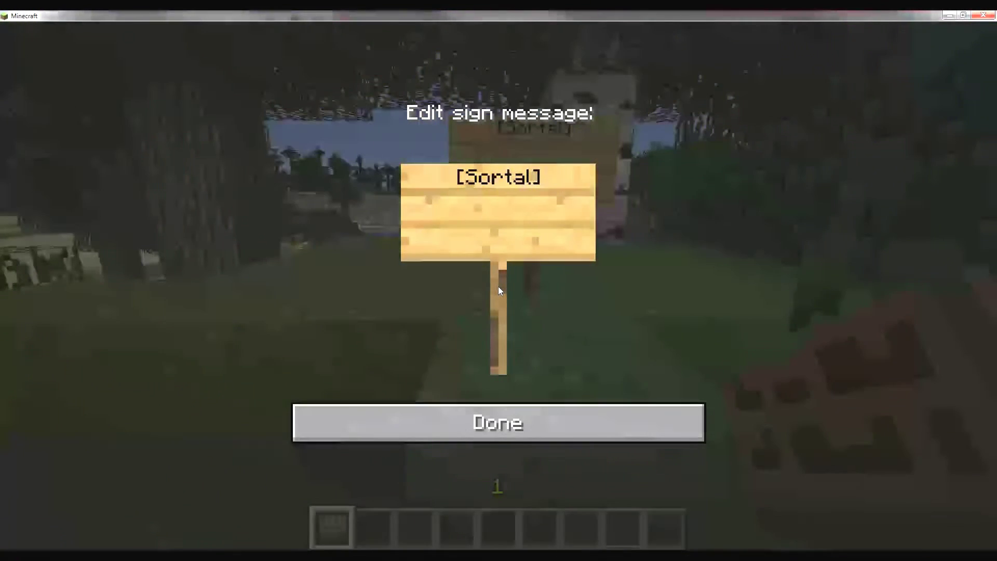
key(Return)
text(wit)
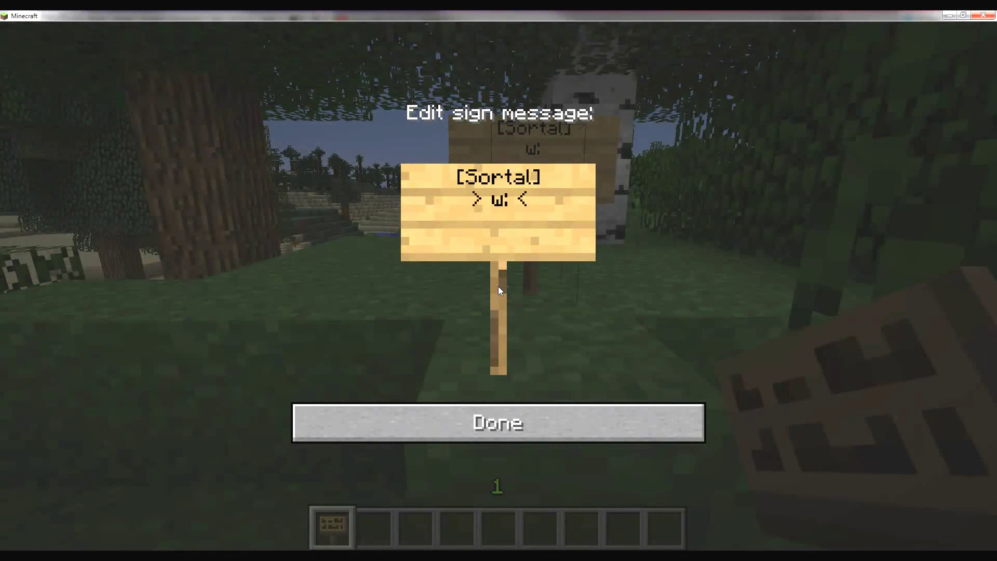
text(utorial)
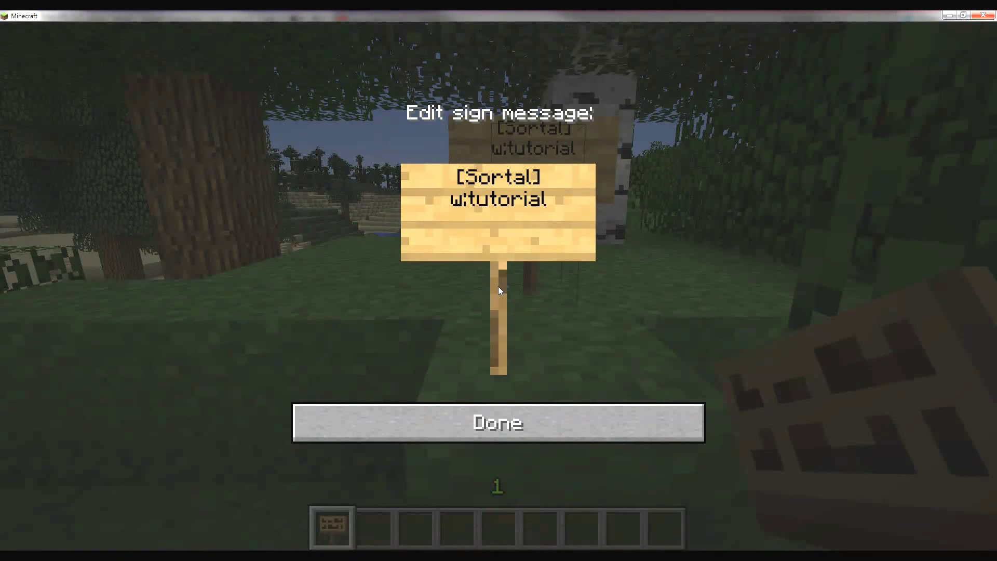
key(Return)
text(Her[)
key(Return)
text(Derp)
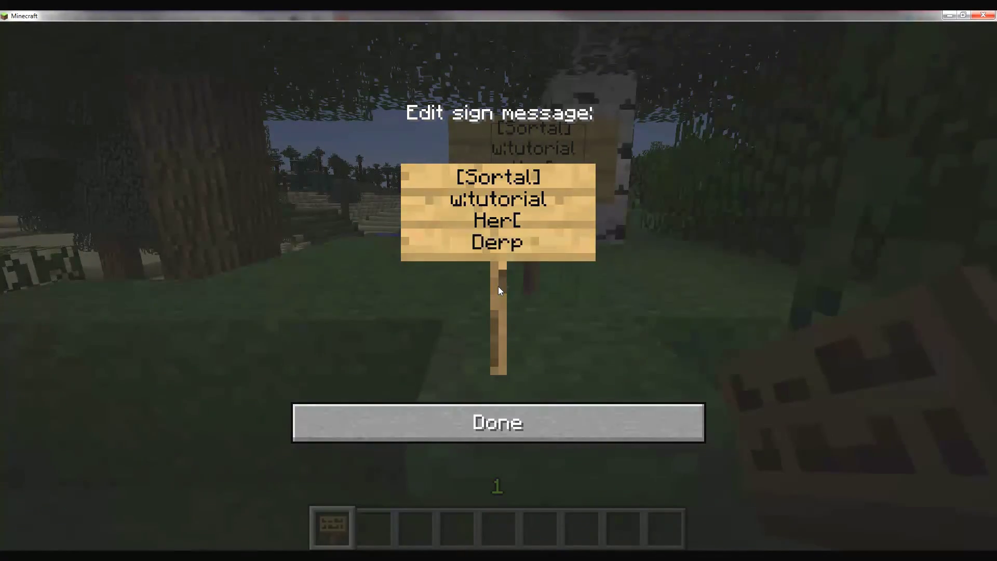
click(497, 422)
Use the new sign with an empty hand to teleport to the tutorial warp, and review the chat log
key(2)
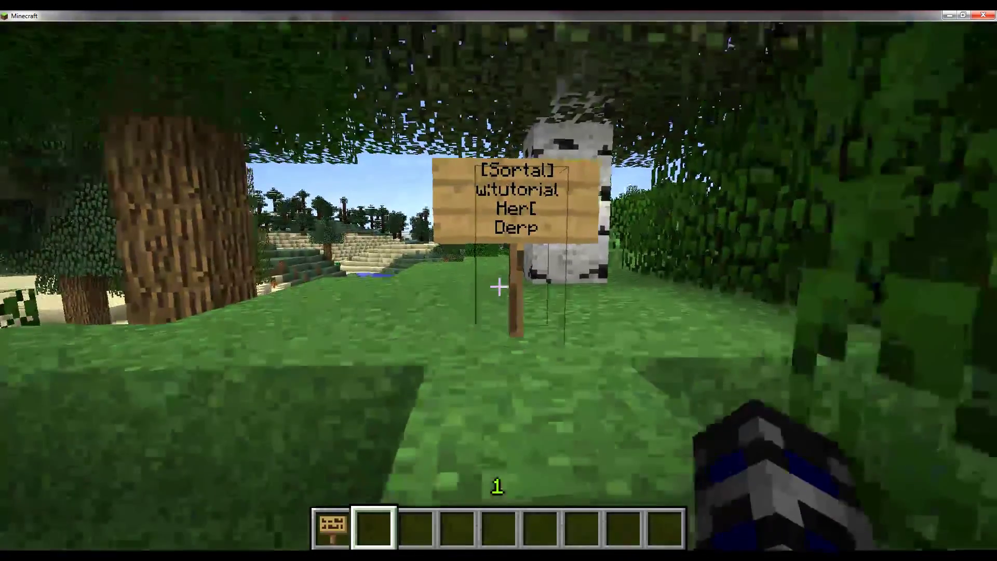
right_click(499, 286)
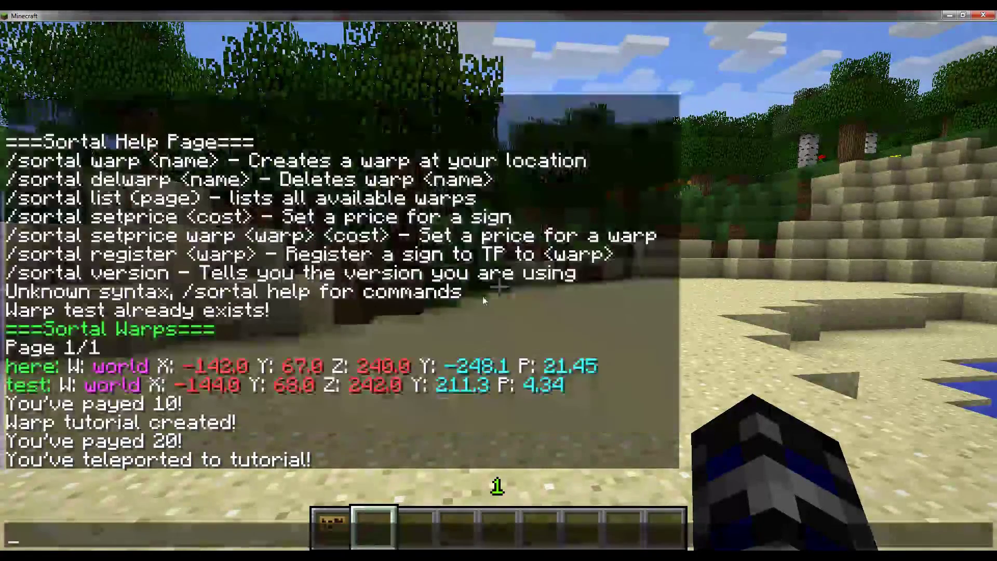
key(t)
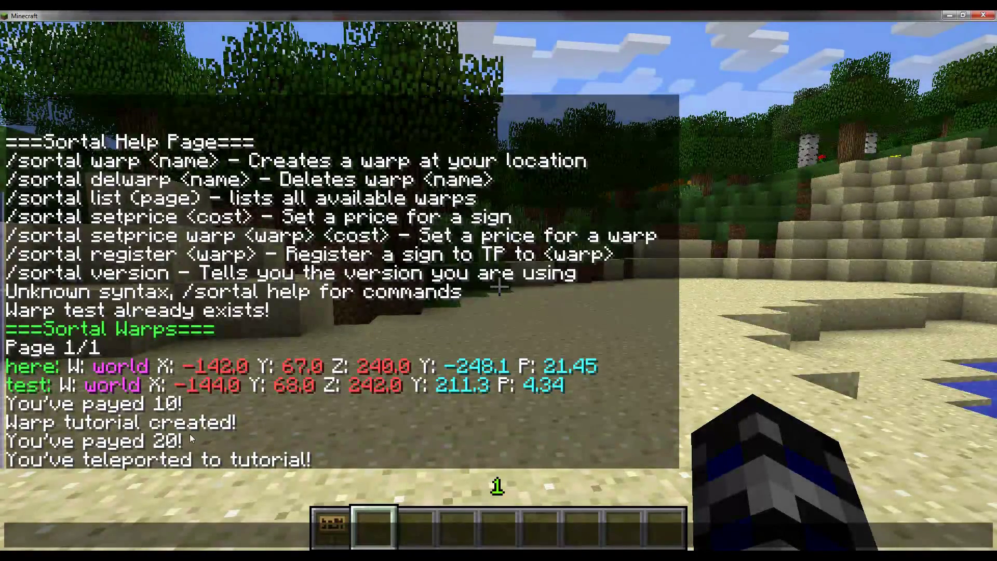
key(Escape)
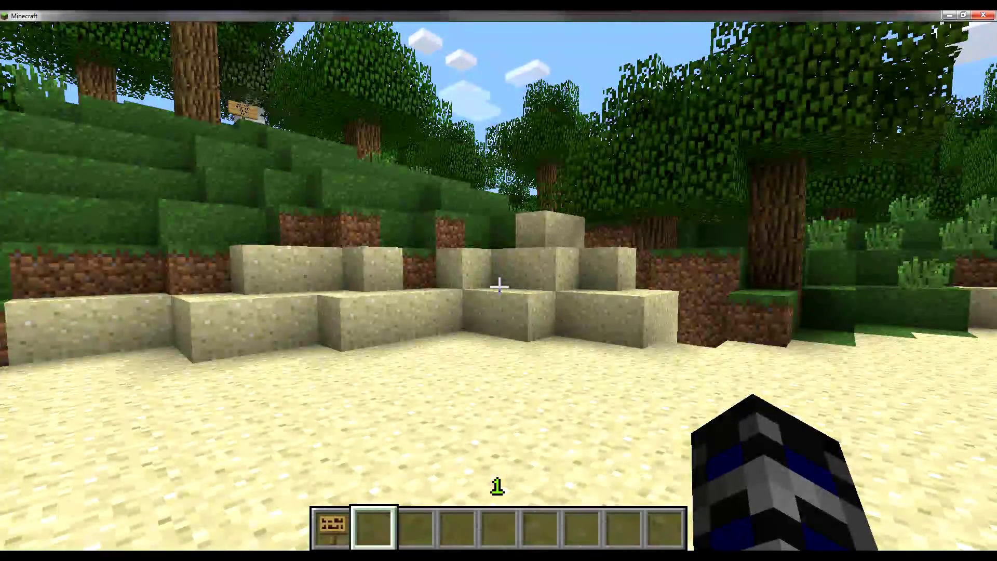
Teleport to the tutorial warp with /sortal goto tutorial, and review the chat log
key(w)
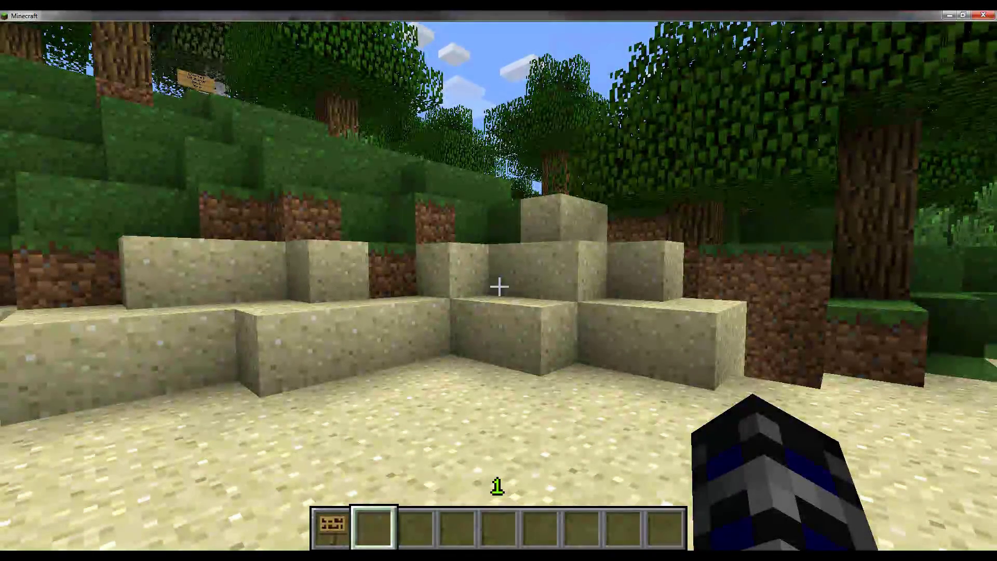
text(t/sortal g)
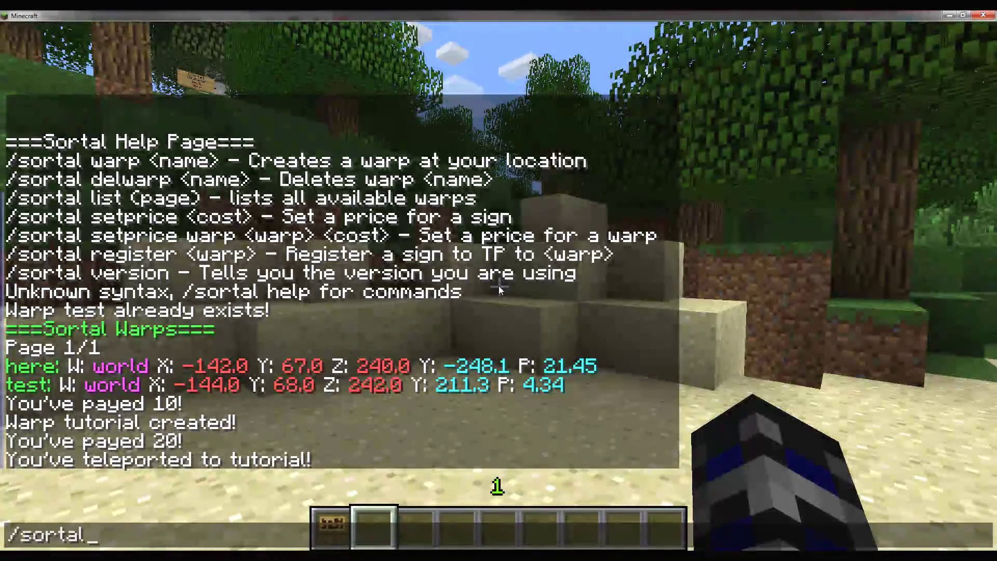
text(oto)
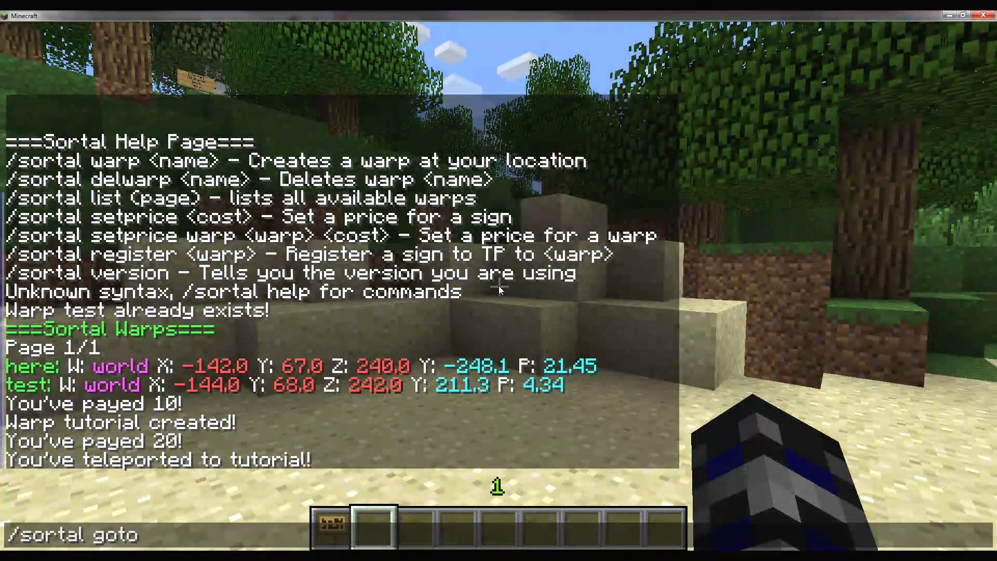
text( tutorial)
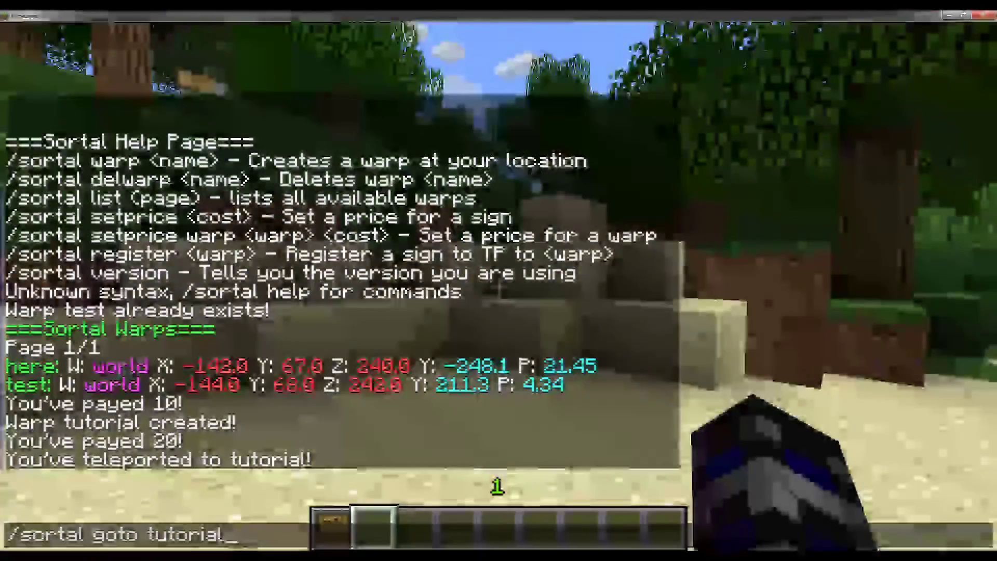
key(Return)
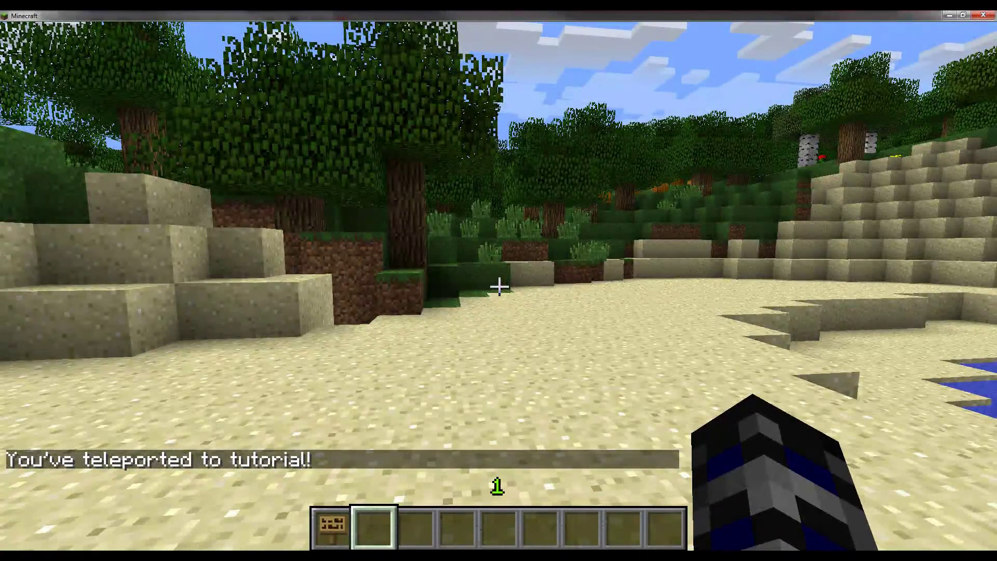
key(t)
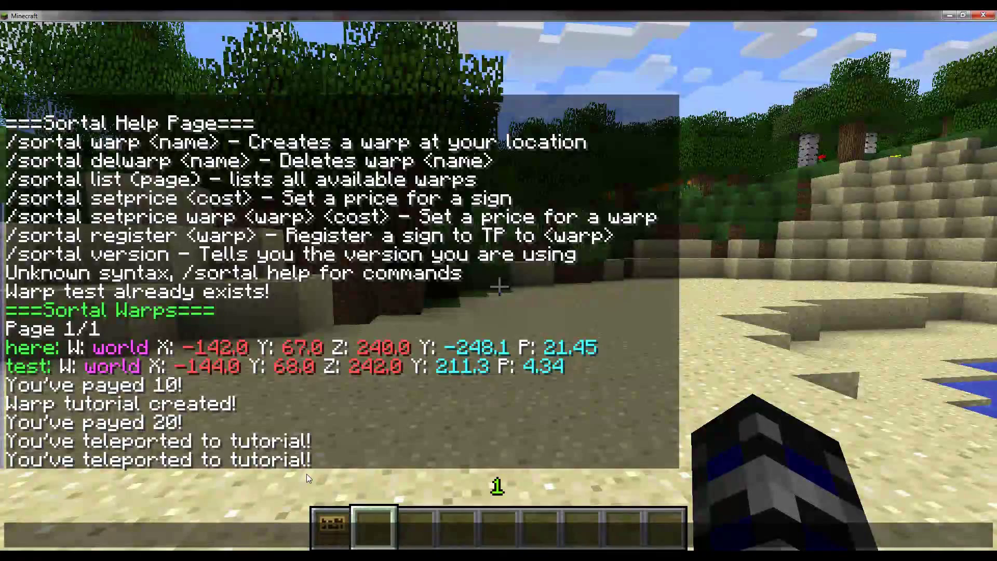
key(Escape)
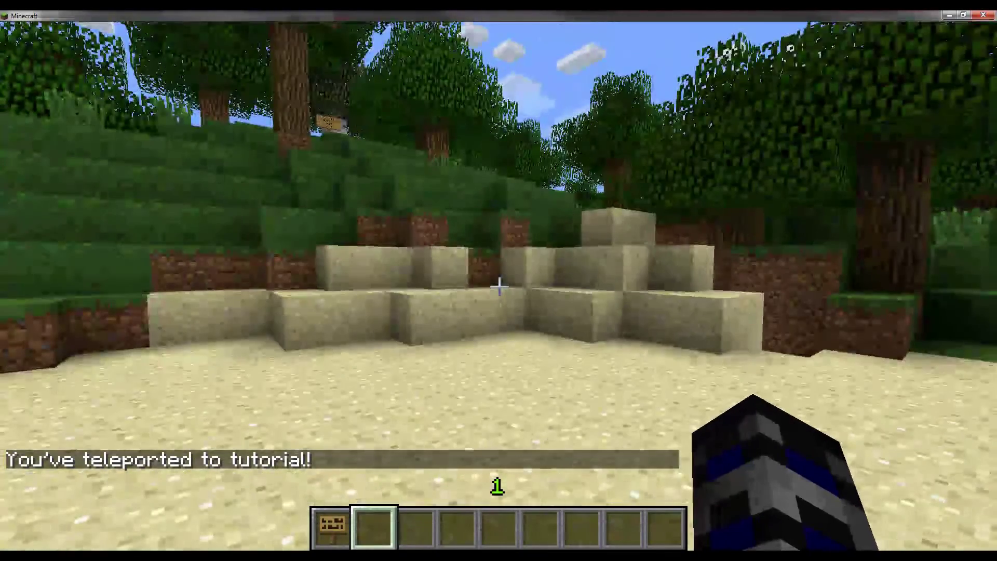
Walk back up the grassy hill to the [Sortal] sign and place a second sign on the grass beside it
key(w)
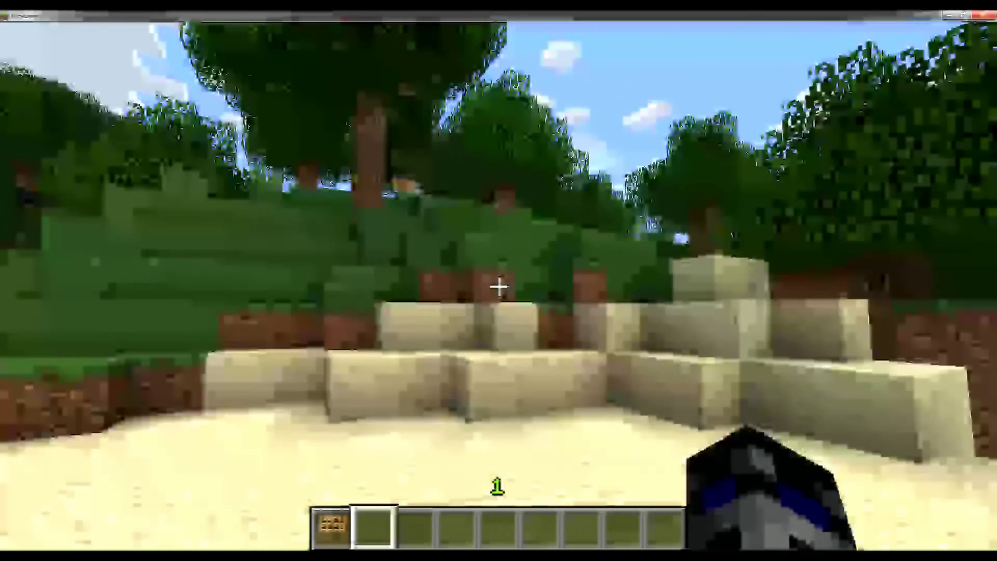
key(space)
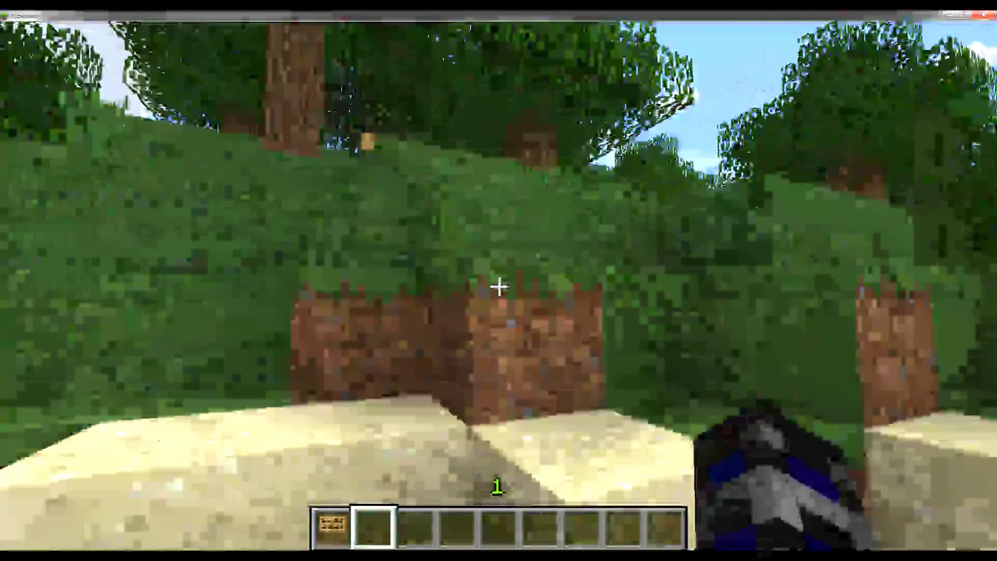
key(space)
key(w)
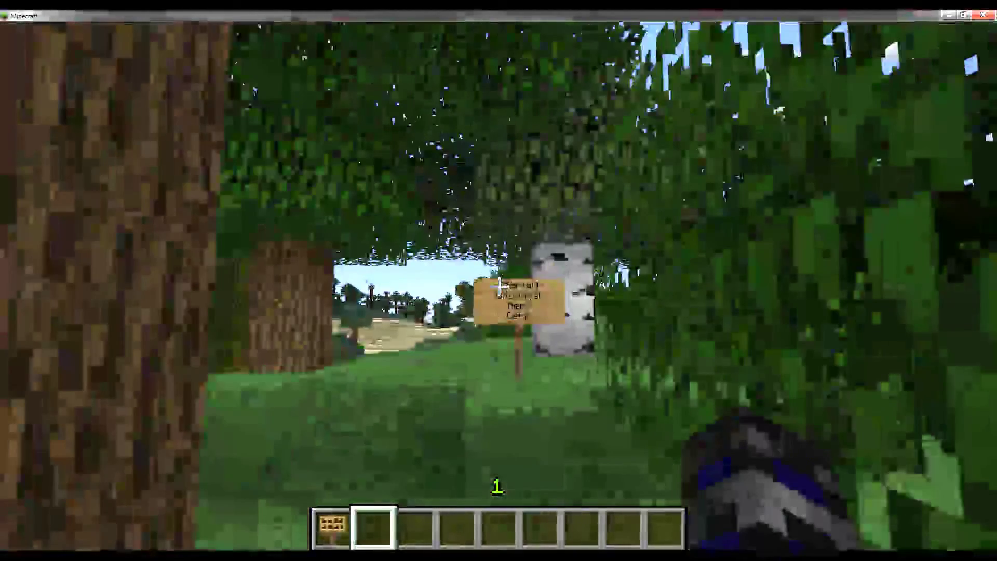
key(1)
key(w)
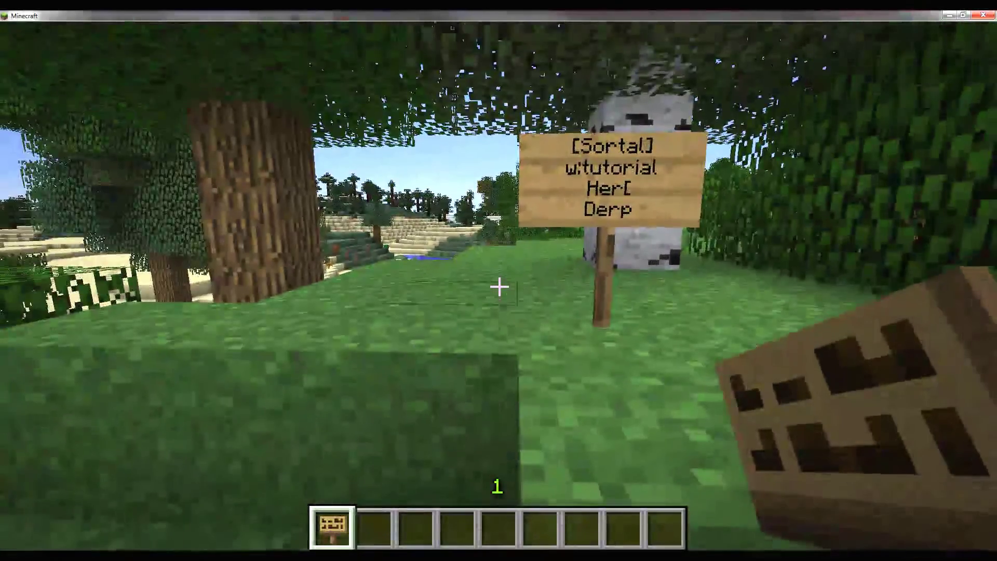
key(w)
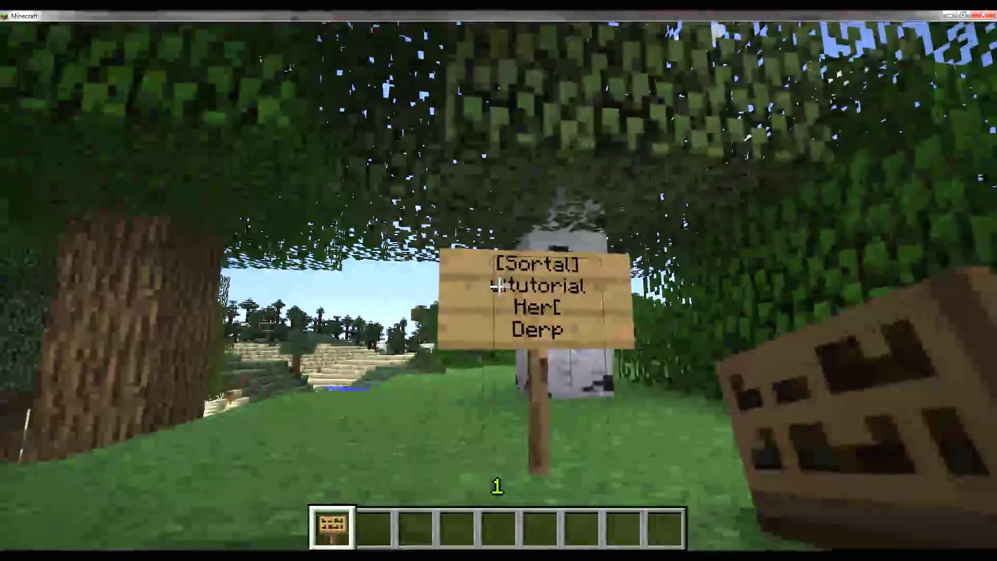
key(w)
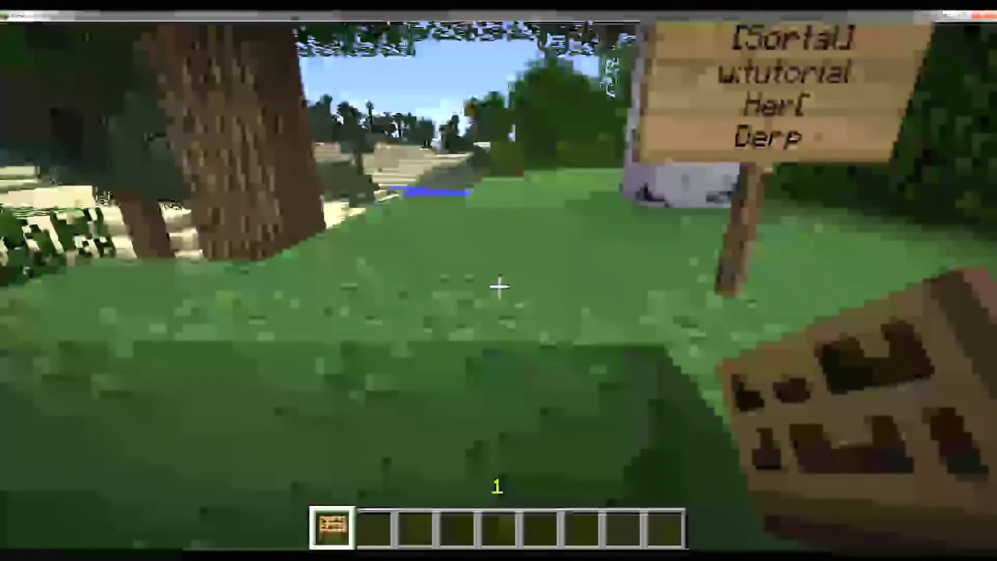
right_click(499, 285)
Write the four sign lines "Herp", "Derp", "I can type" and "whatever I want", and finish editing the sign
text(Herp)
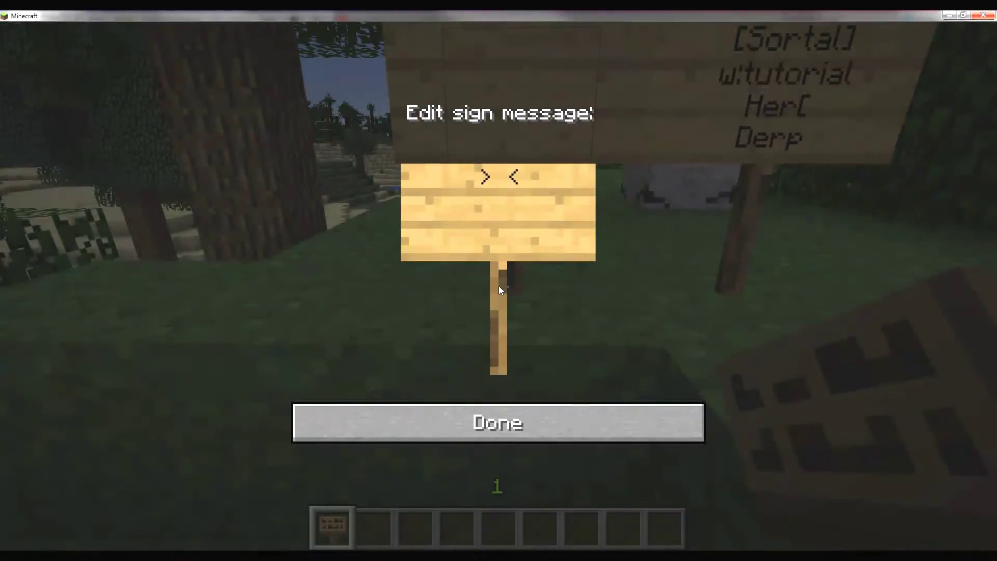
key(Return)
text(Derp)
key(Return)
text(I can type)
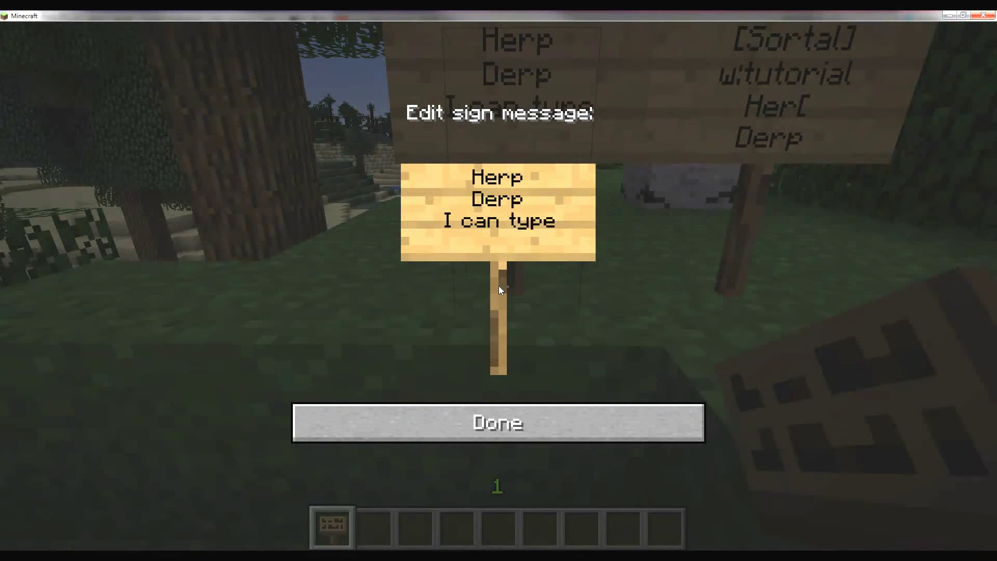
key(Return)
text(whatever I)
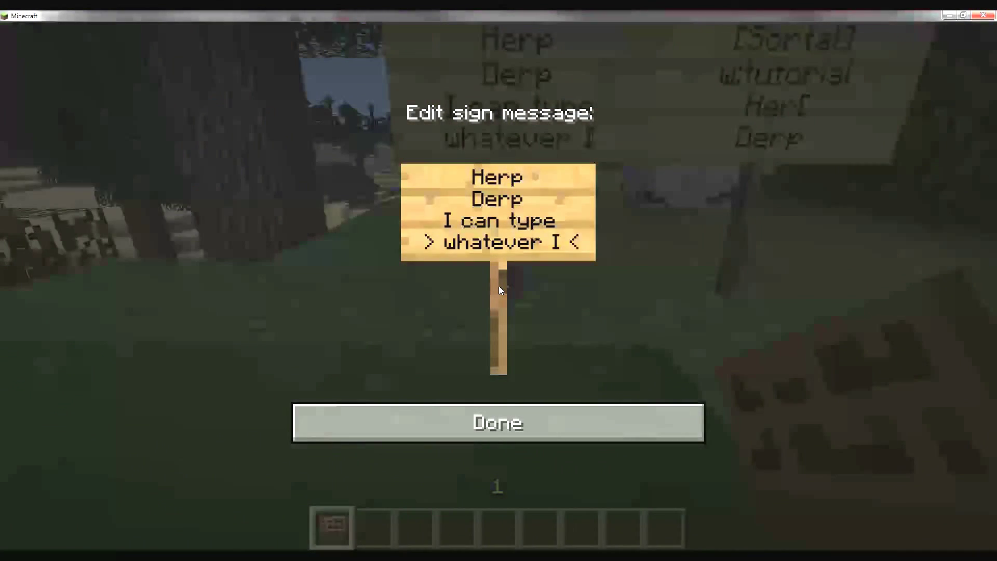
text(want)
click(498, 422)
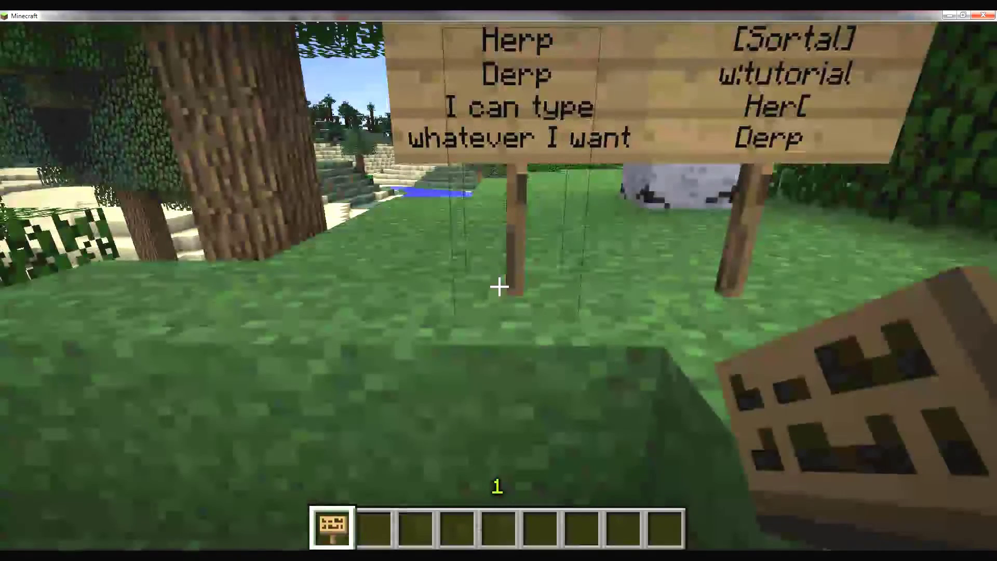
Register the "Herp Derp" sign to the tutorial warp by running /sortal register tutorial and punching the sign with an empty hand
key(2)
key(s)
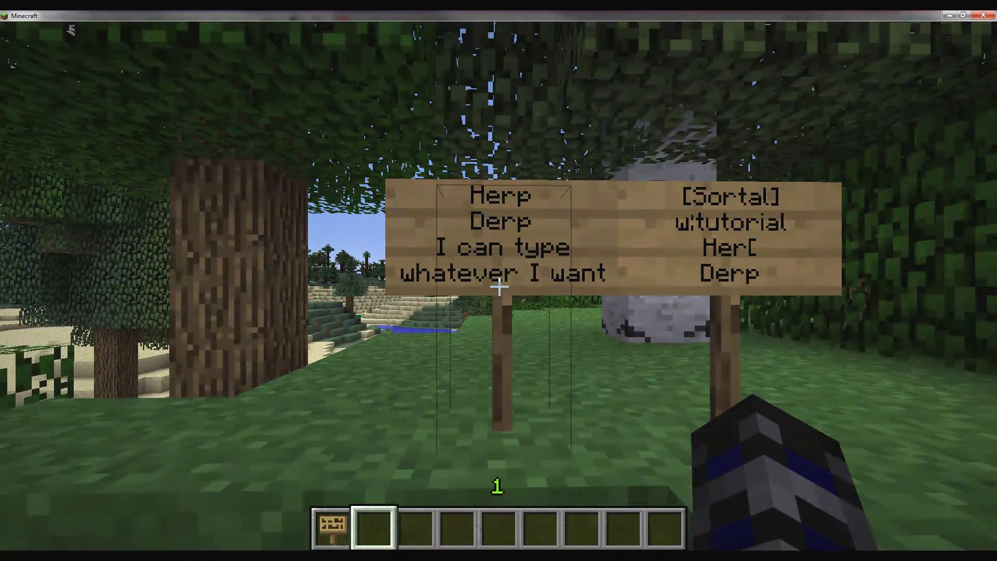
key(slash)
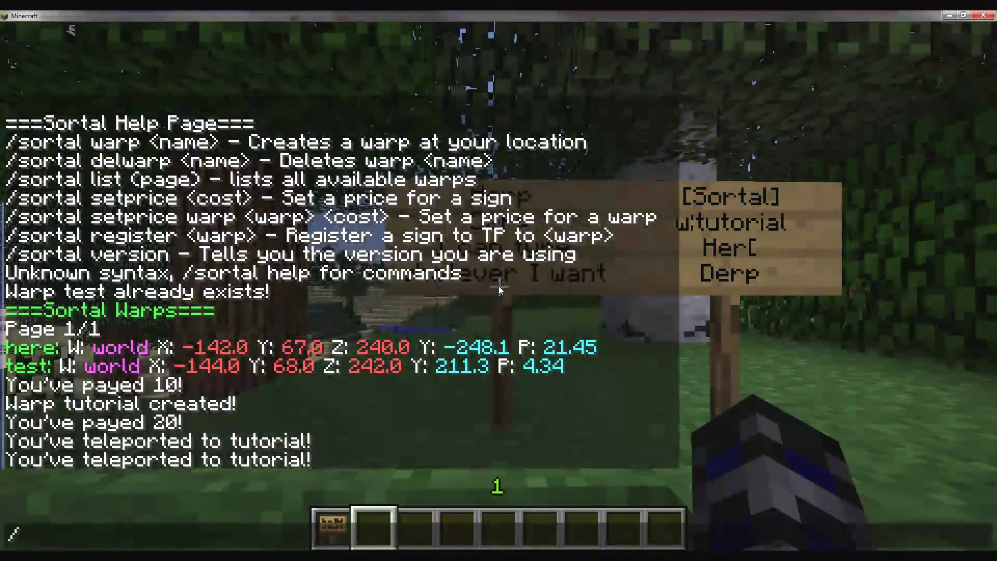
text(sortal regst)
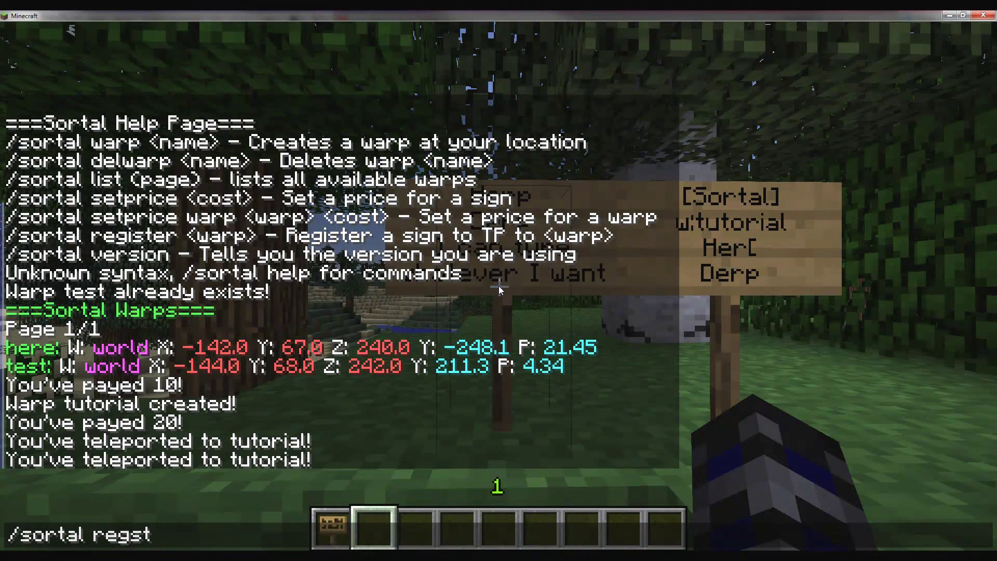
key(BackSpace)
key(BackSpace)
text(ister )
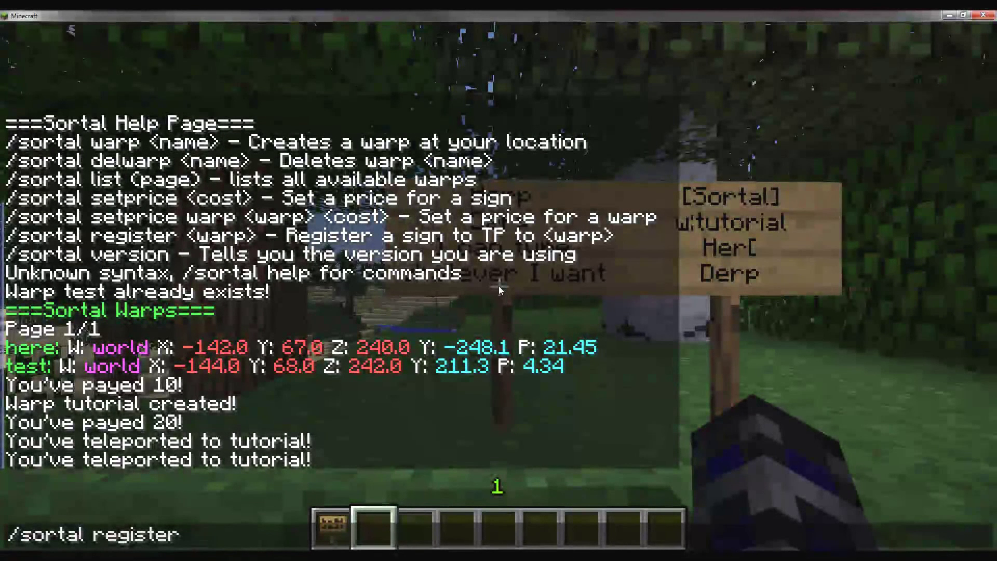
text(tutorial)
key(Return)
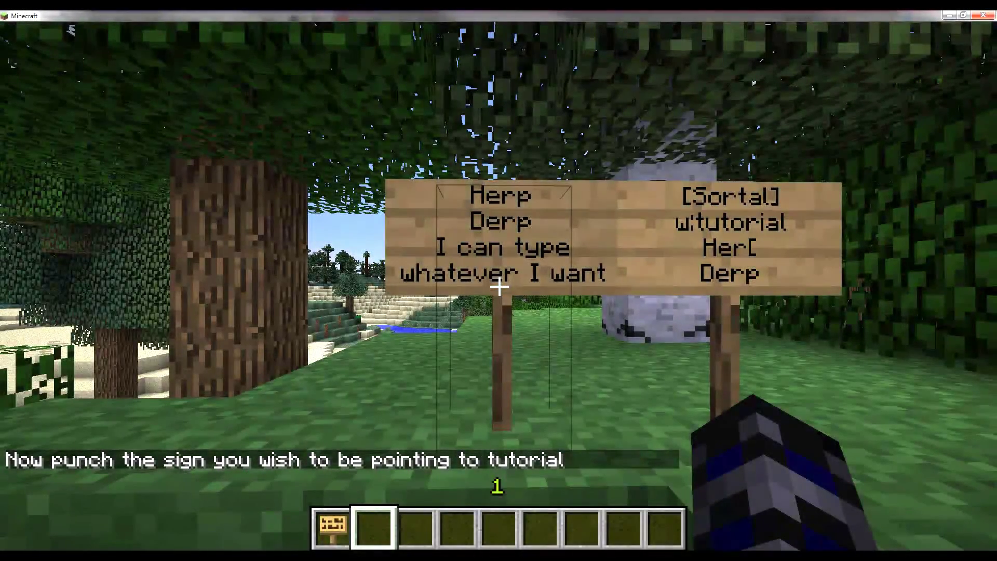
click(499, 286)
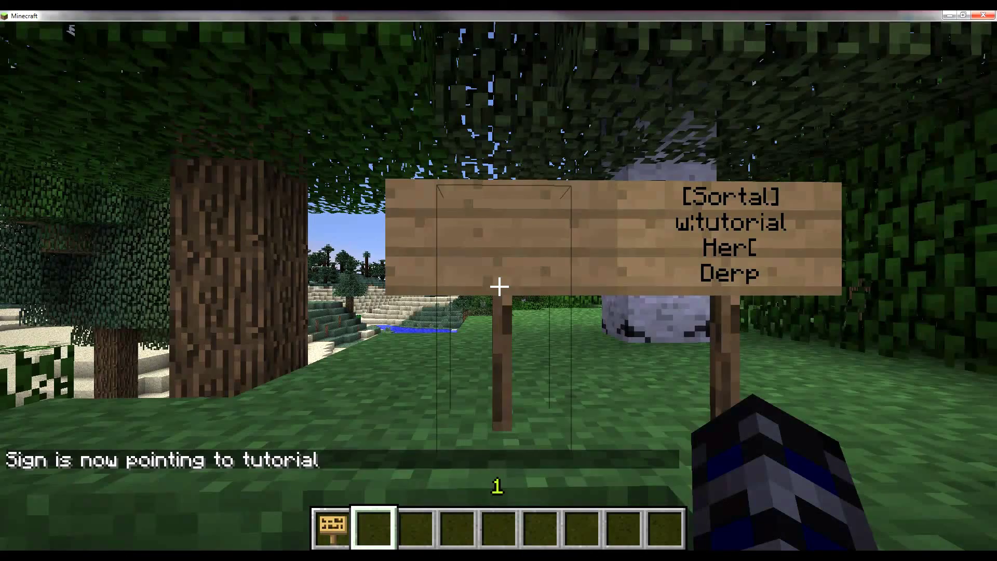
Use the newly registered sign to teleport to the tutorial warp, and walk back up the hill to the two signs
right_click(499, 286)
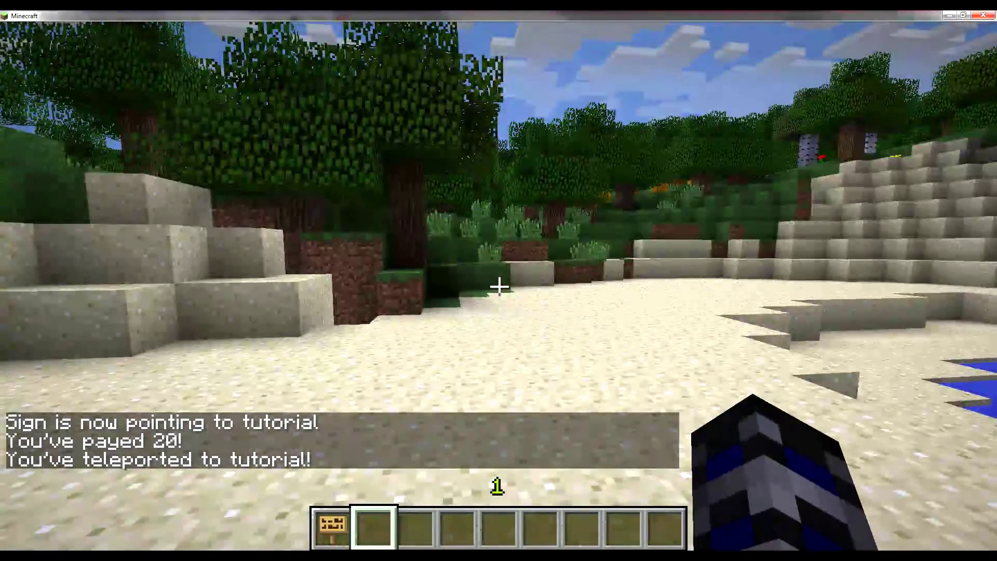
key(w)
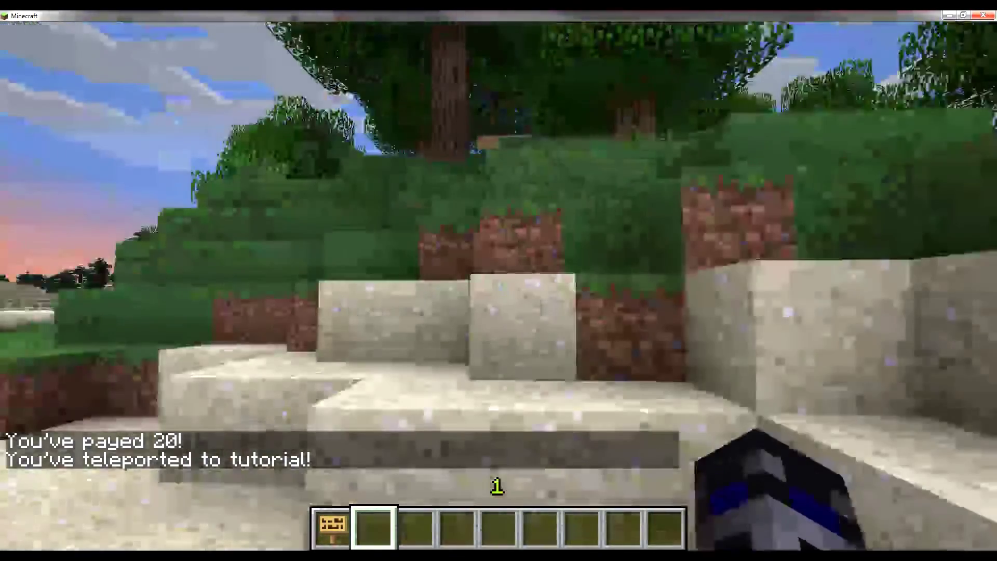
key(w)
key(space)
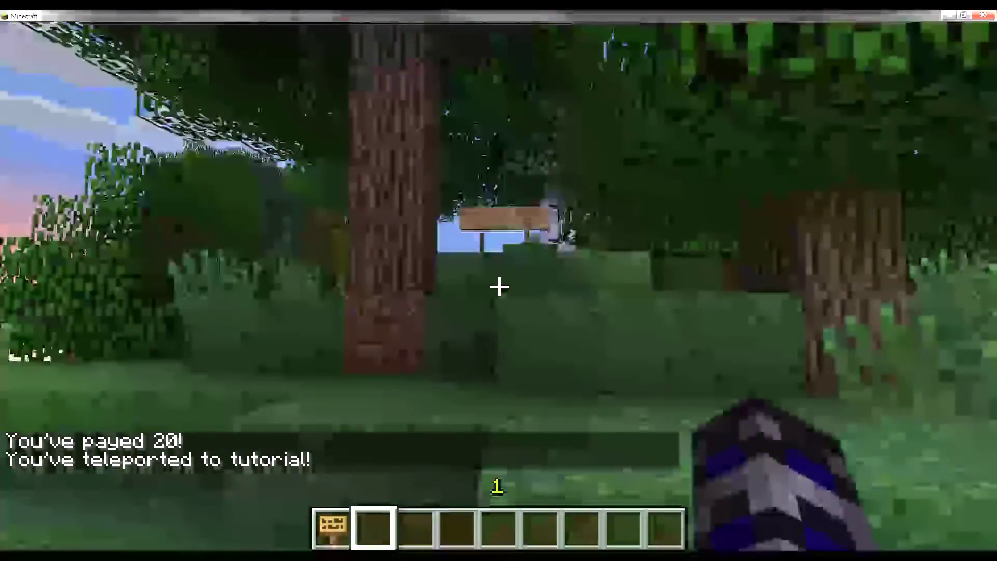
key(w)
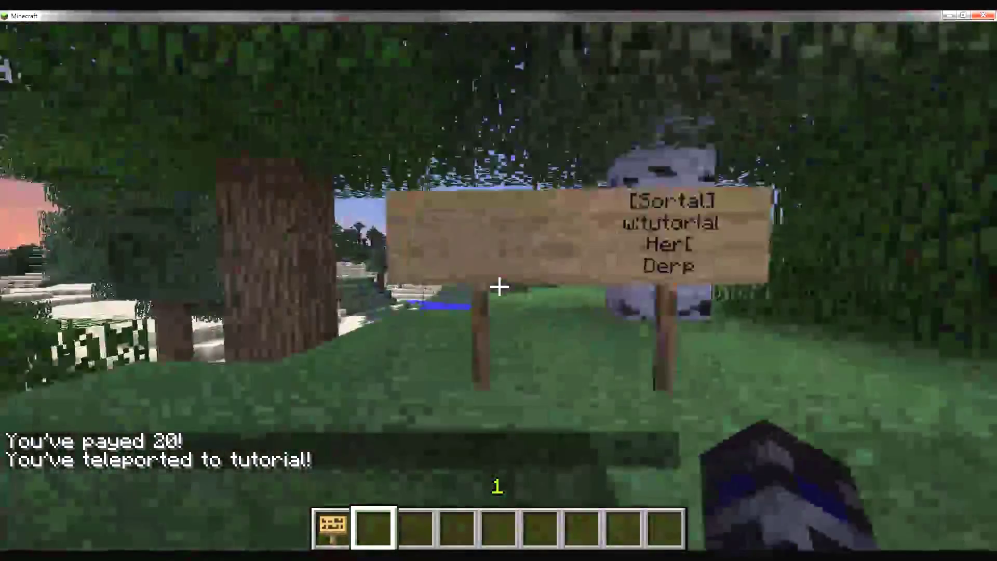
Disconnect from the server, rejoin it, and check the text on both signs with an empty hand
key(Escape)
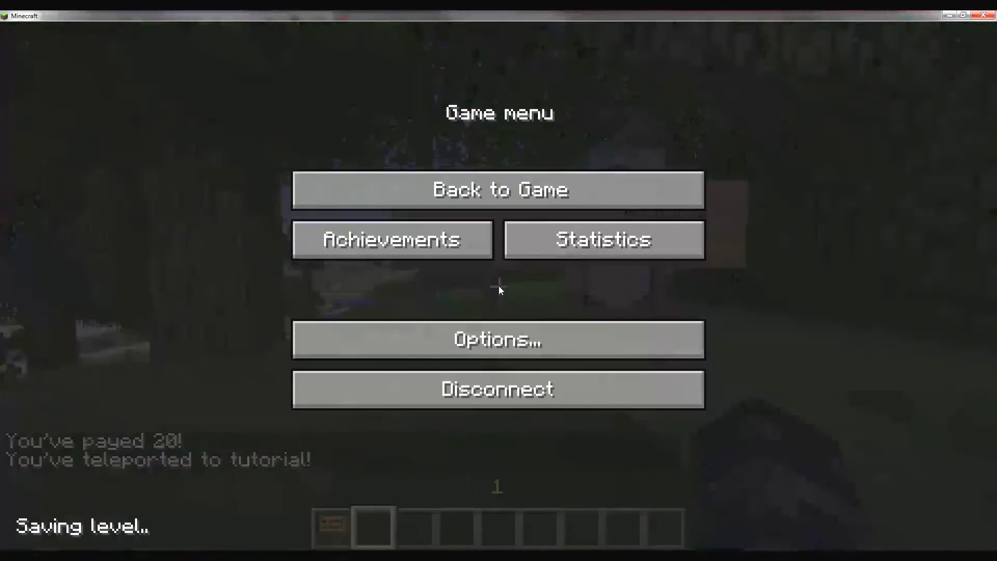
click(528, 391)
click(490, 322)
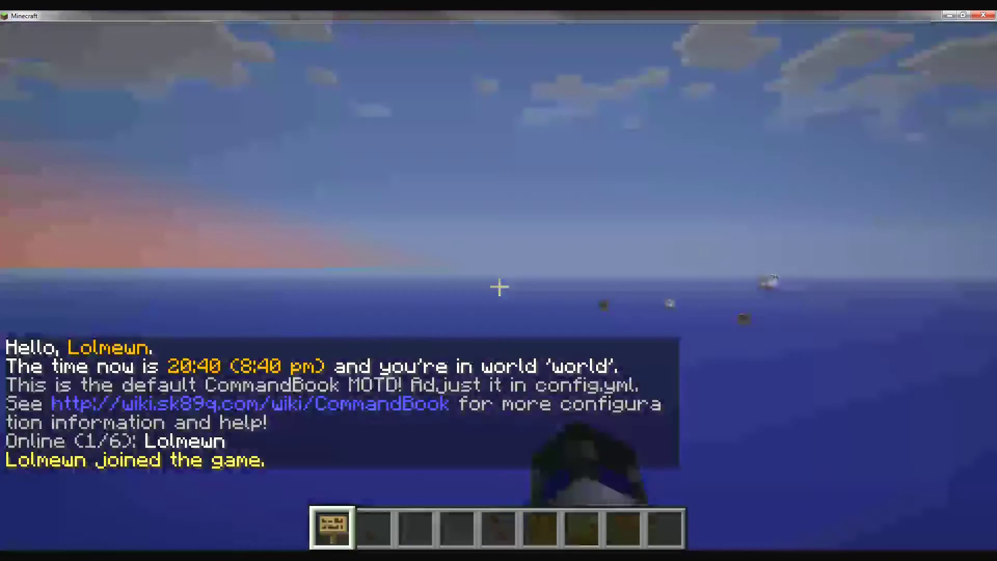
key(2)
key(w)
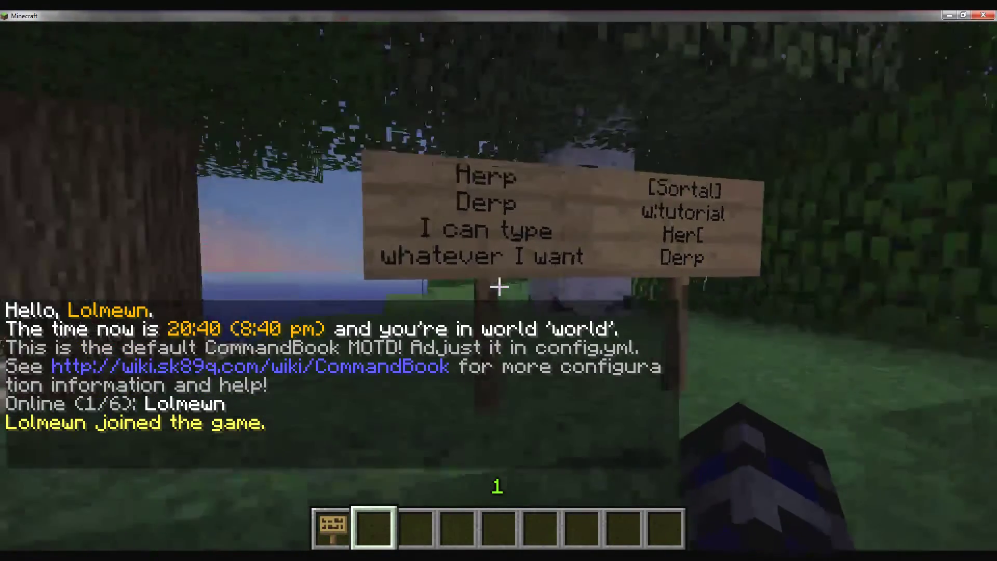
key(s)
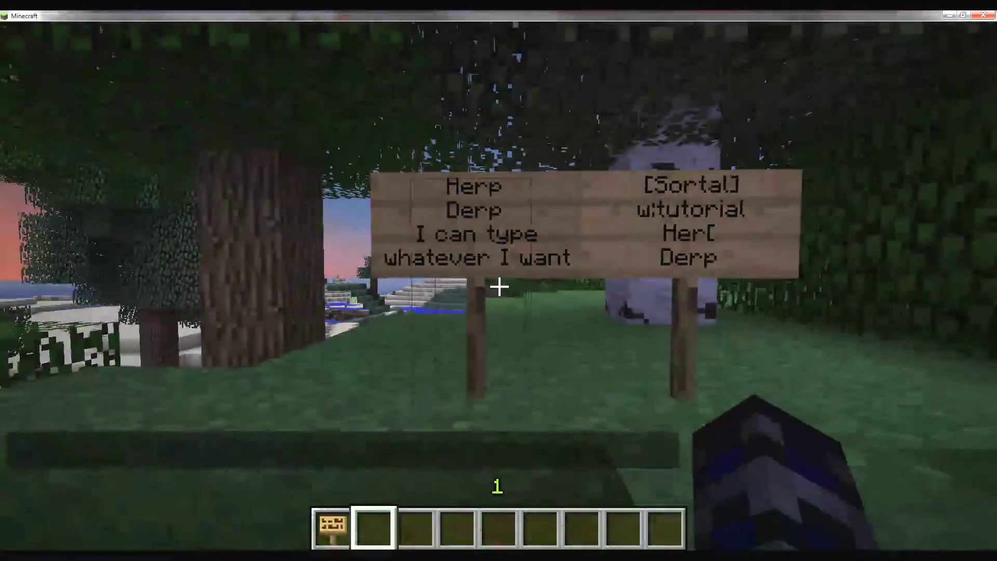
Set the price of the "Herp Derp" sign to 50 by running /sortal setprice 50 and punching the sign
key(w)
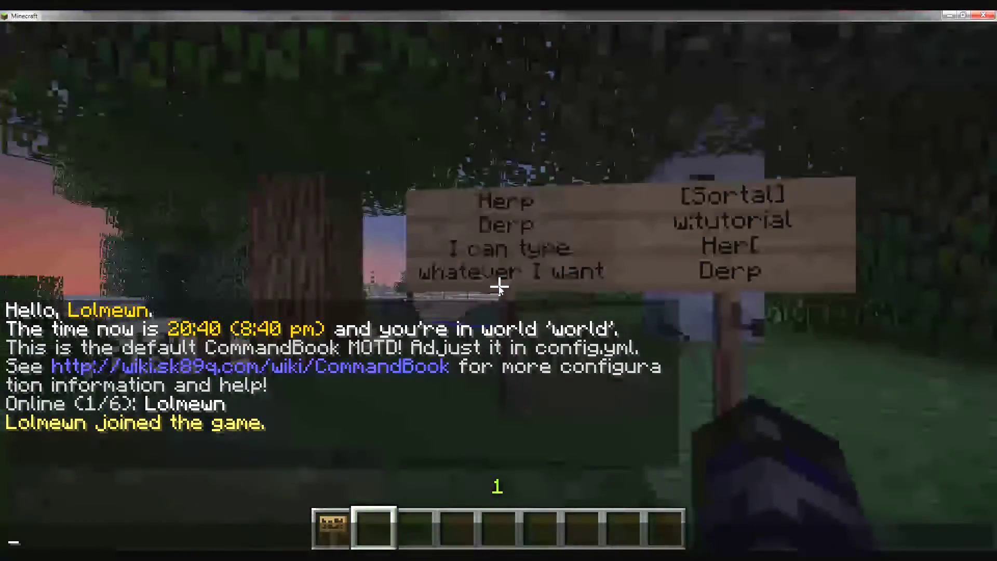
key(Escape)
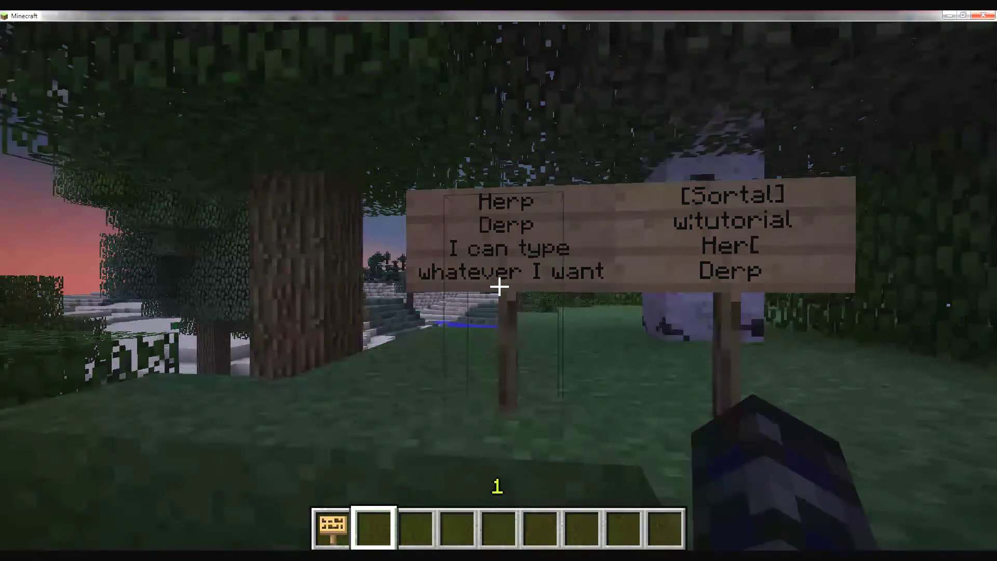
text(t/sortal)
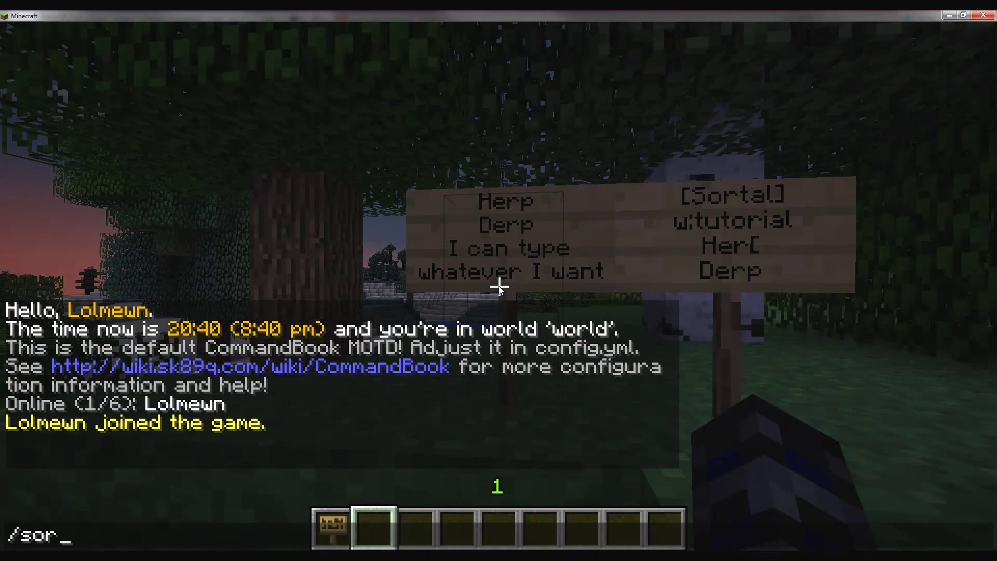
text( setprice)
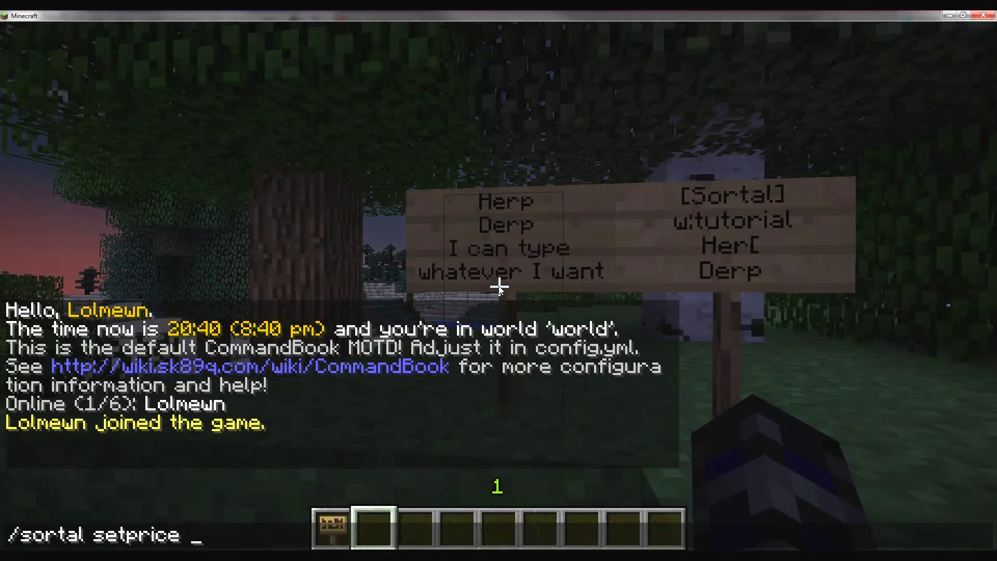
text( 50)
key(Return)
click(498, 286)
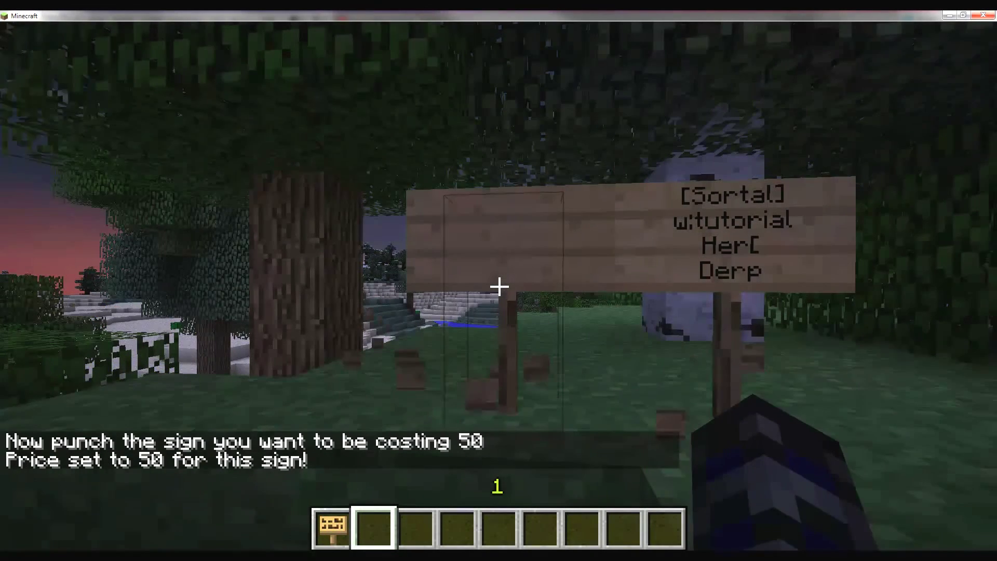
Use the priced sign to teleport to the tutorial warp, and walk back up the hill to face the two signs
right_click(498, 287)
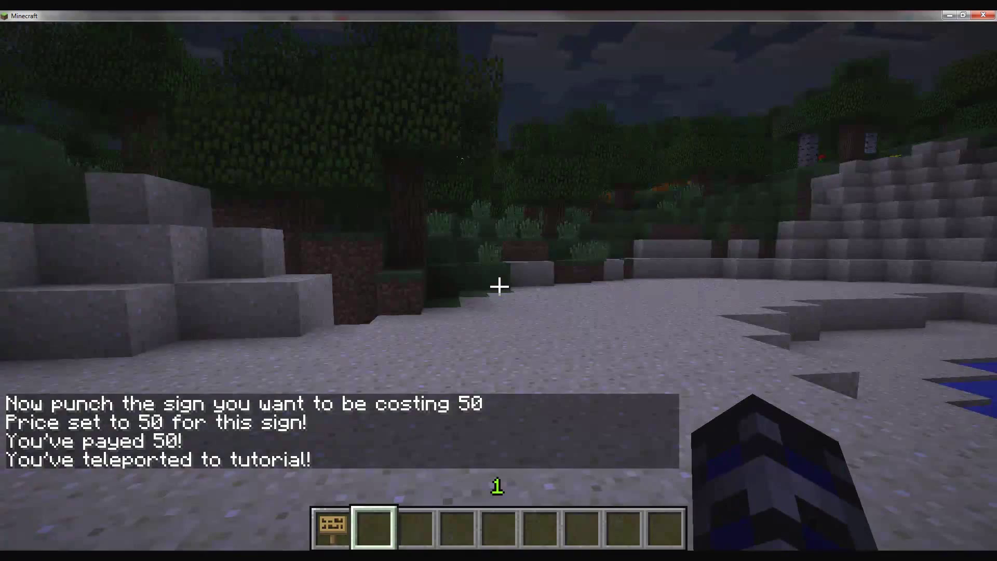
key(Escape)
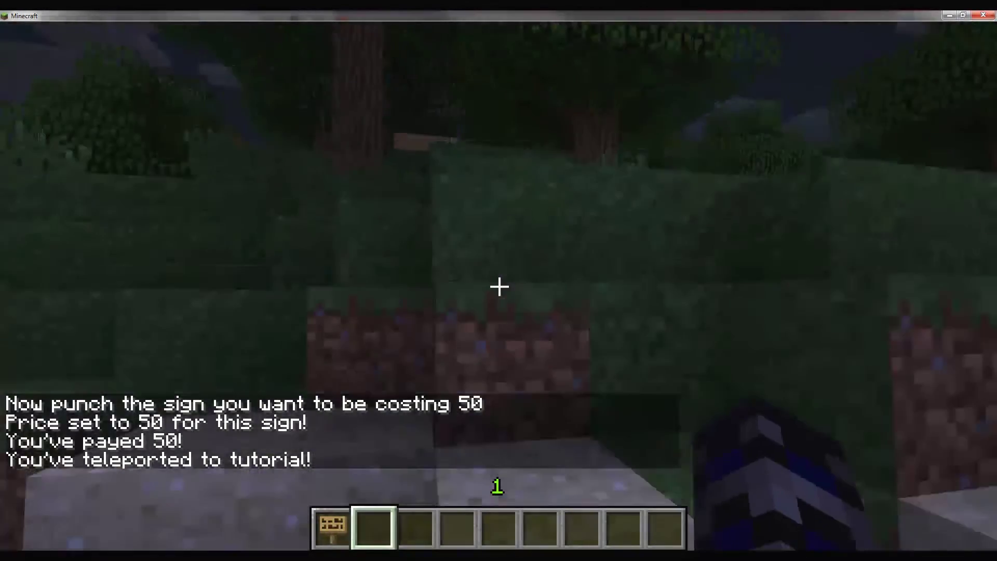
key(w)
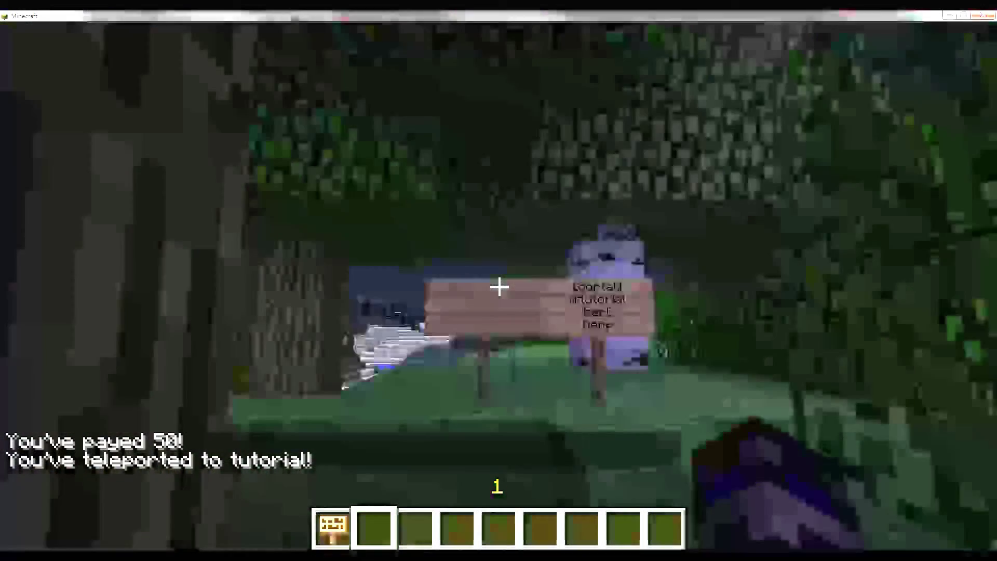
key(w)
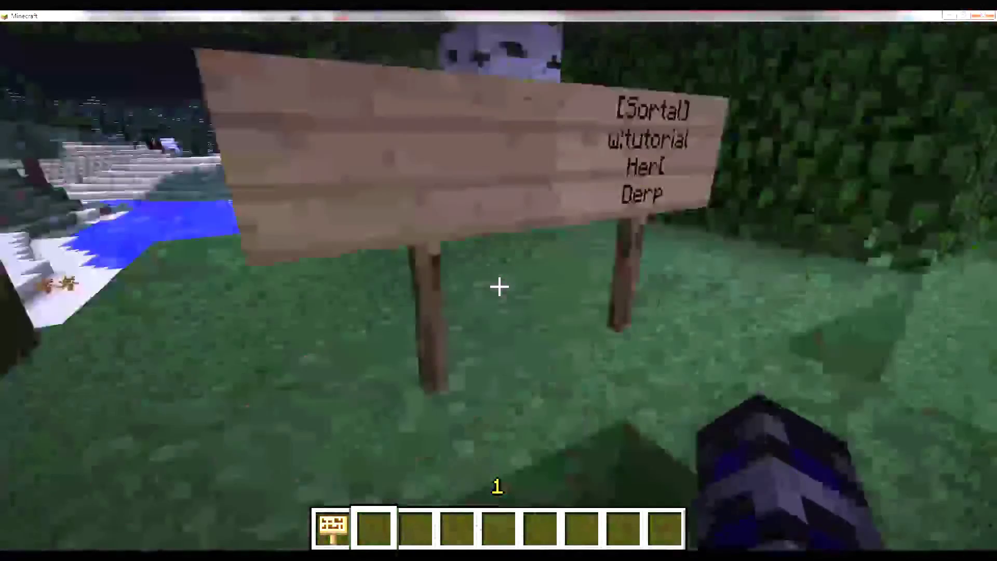
key(w)
key(s)
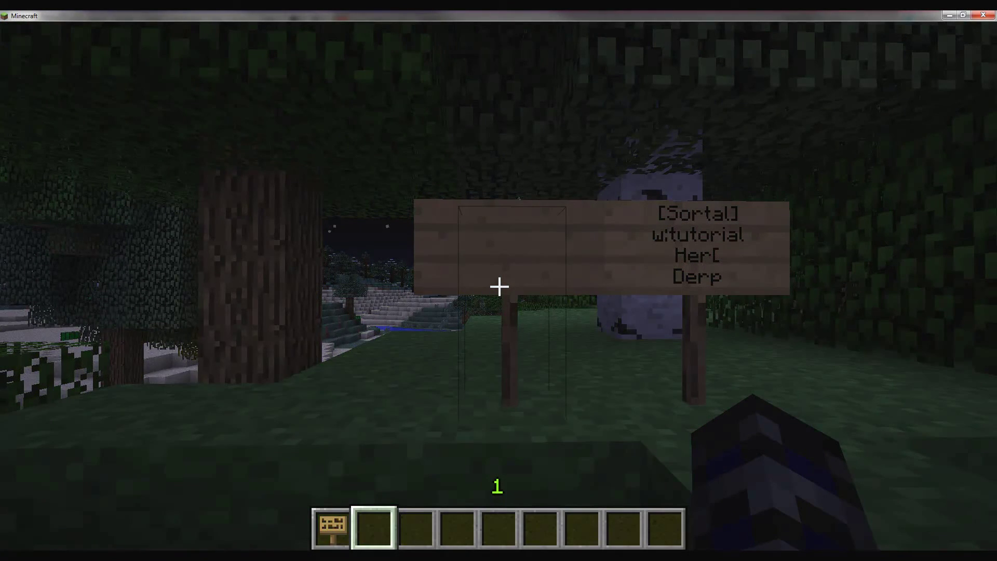
Run /sortal setuses without any arguments to check the command's syntax
key(slash)
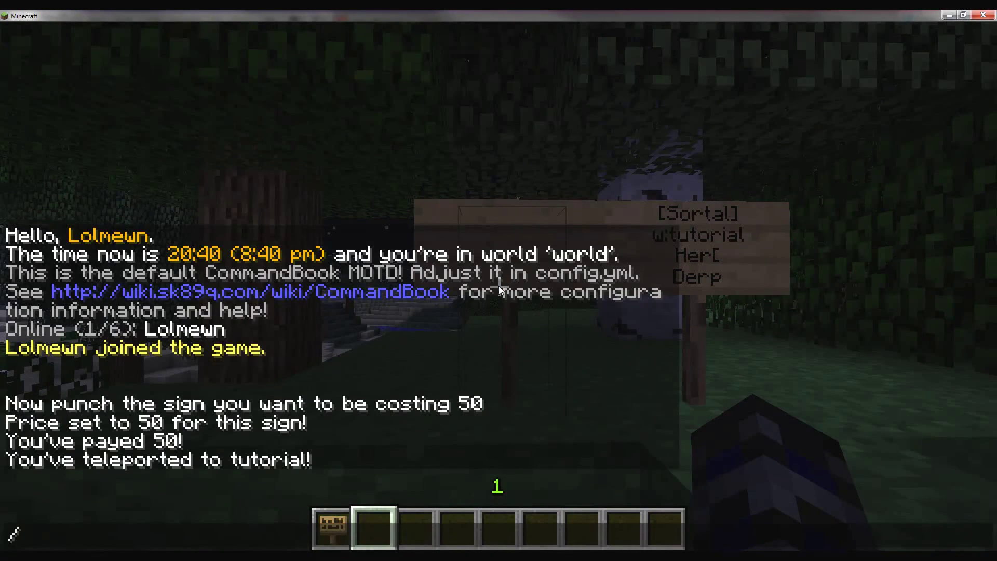
text(sortal )
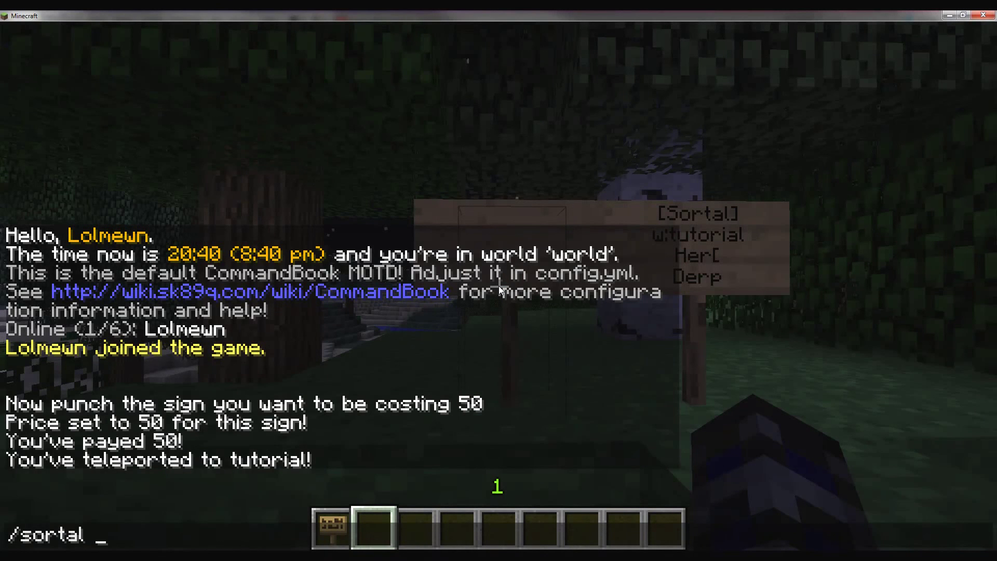
text(setuses)
key(Return)
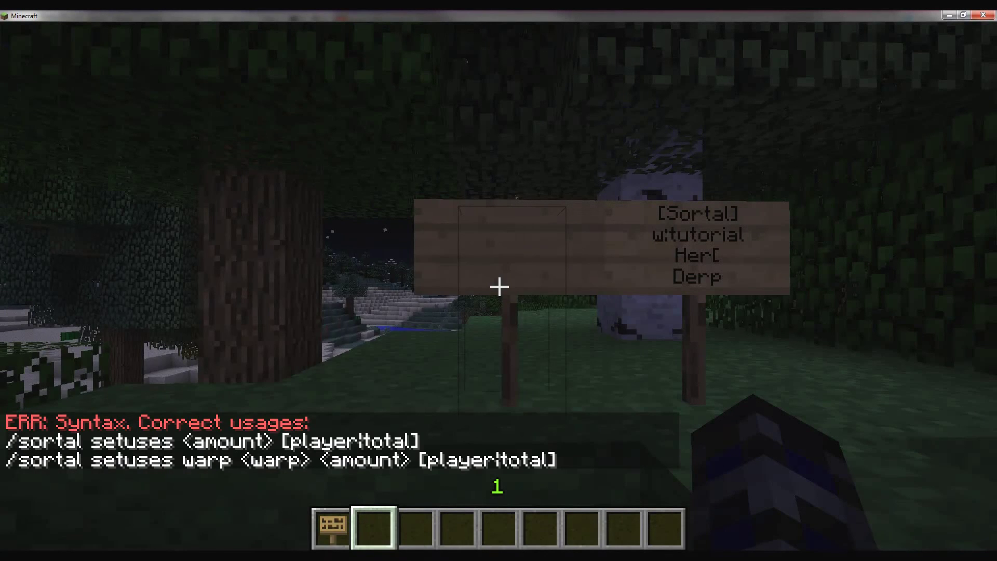
Limit the blank sign to 3 uses by running /sortal setuses 3 and punching the sign
key(t)
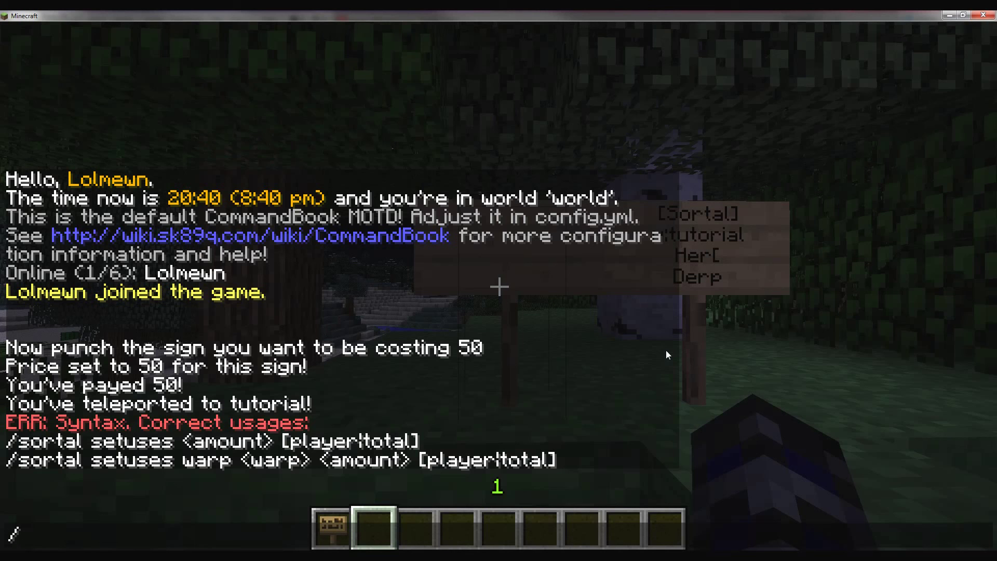
text(sortal)
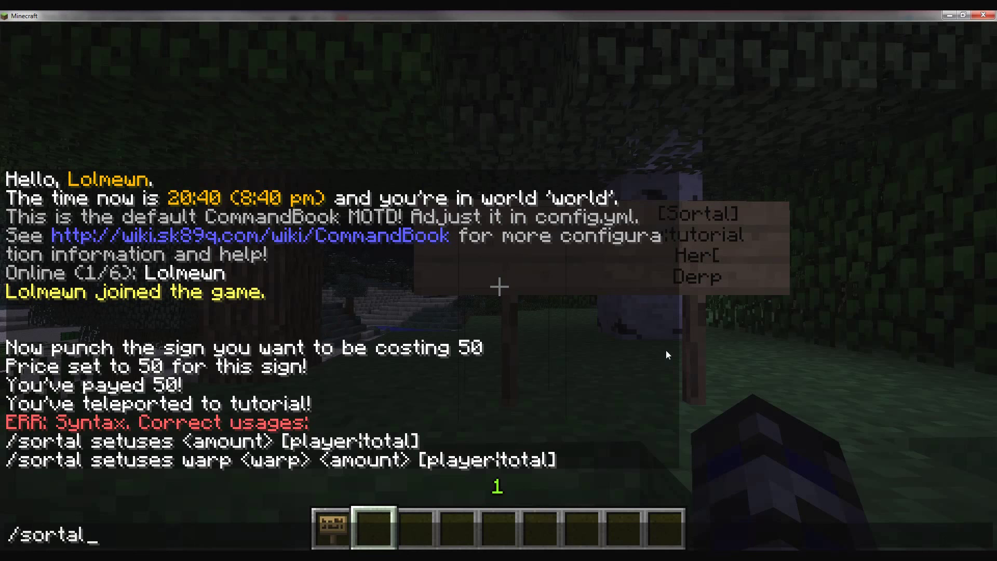
text( setuses 3)
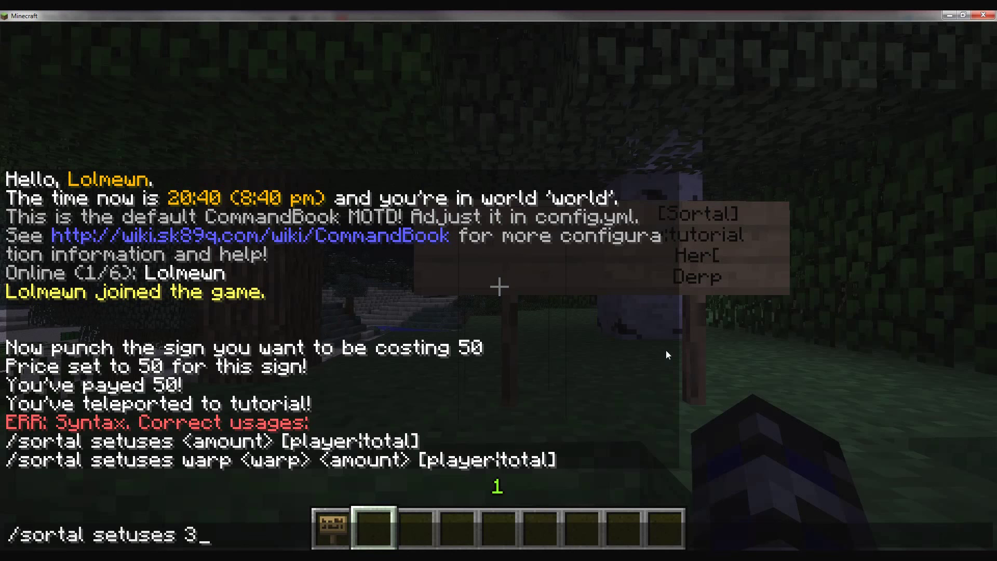
key(Return)
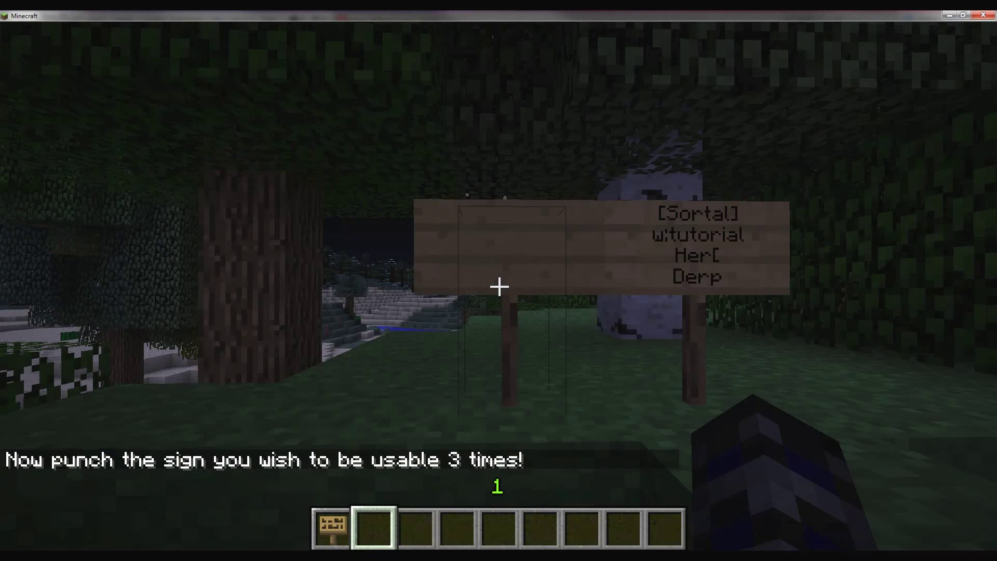
click(499, 286)
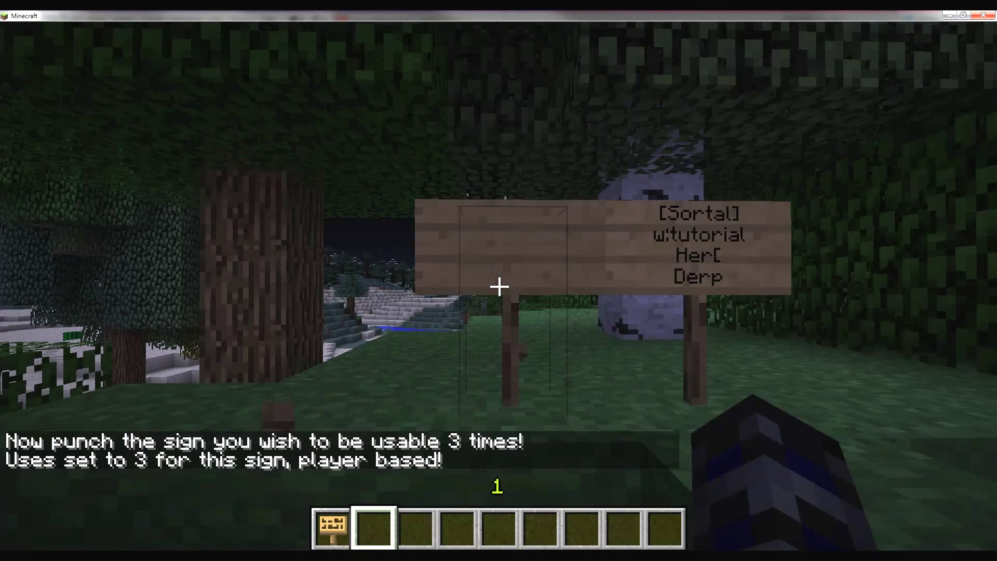
key(t)
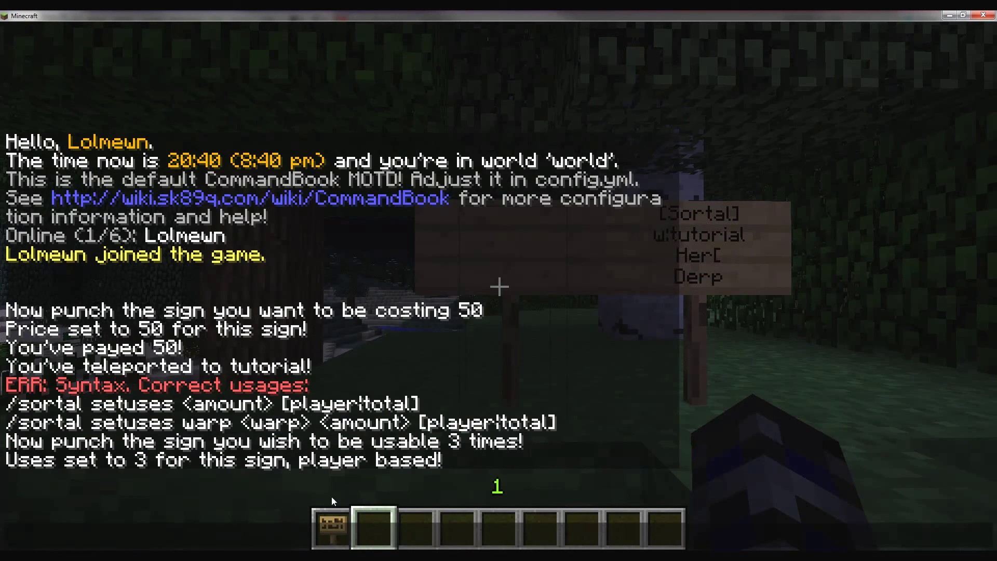
key(Escape)
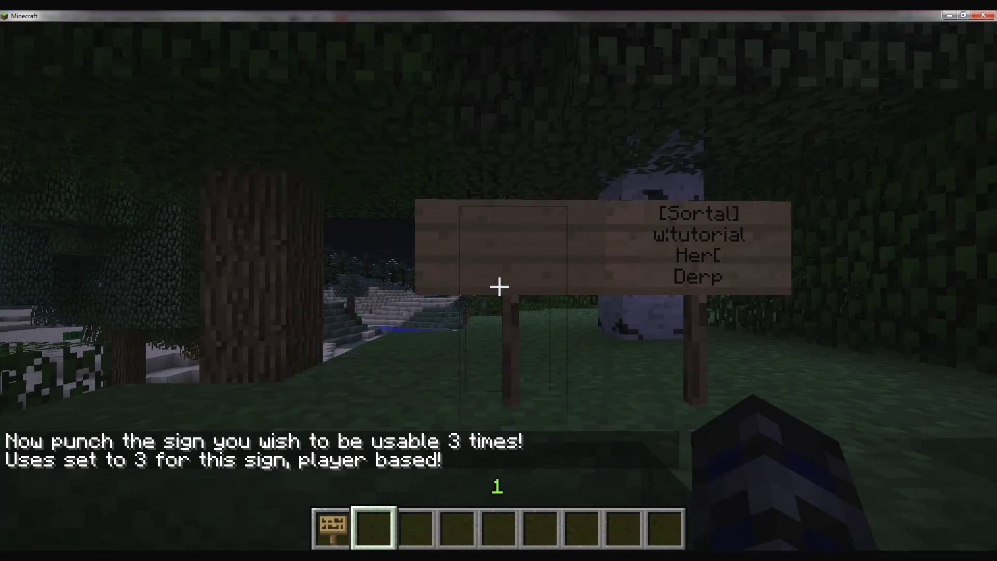
Teleport to the tutorial warp three times with the use-limited sign, walking back up the hill between teleports
right_click(499, 286)
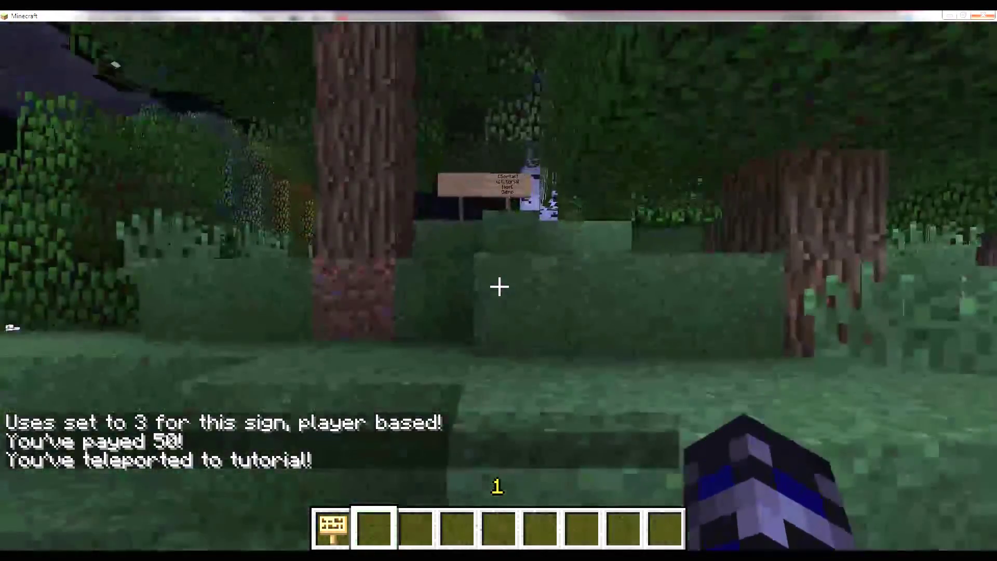
key(w)
right_click(500, 287)
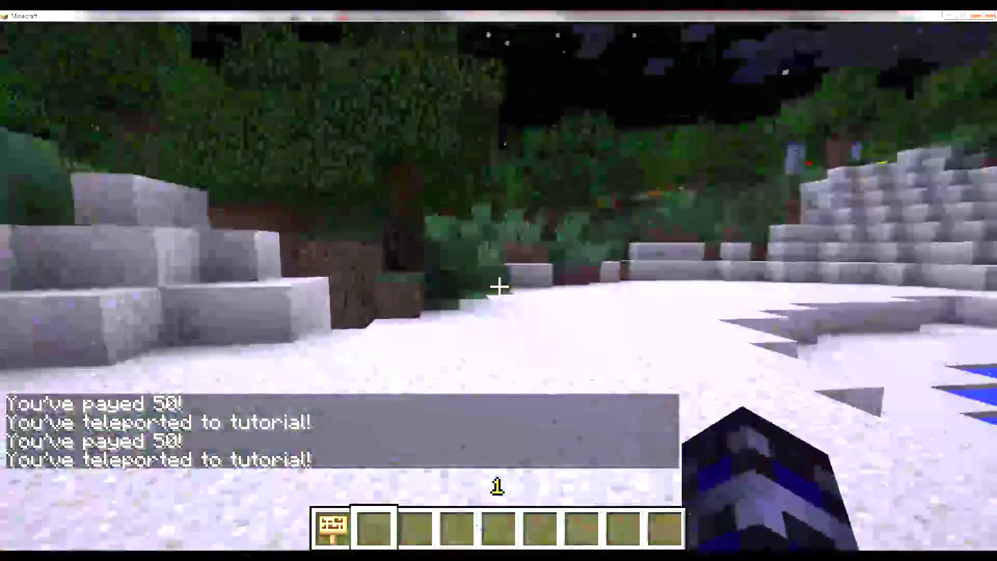
key(w)
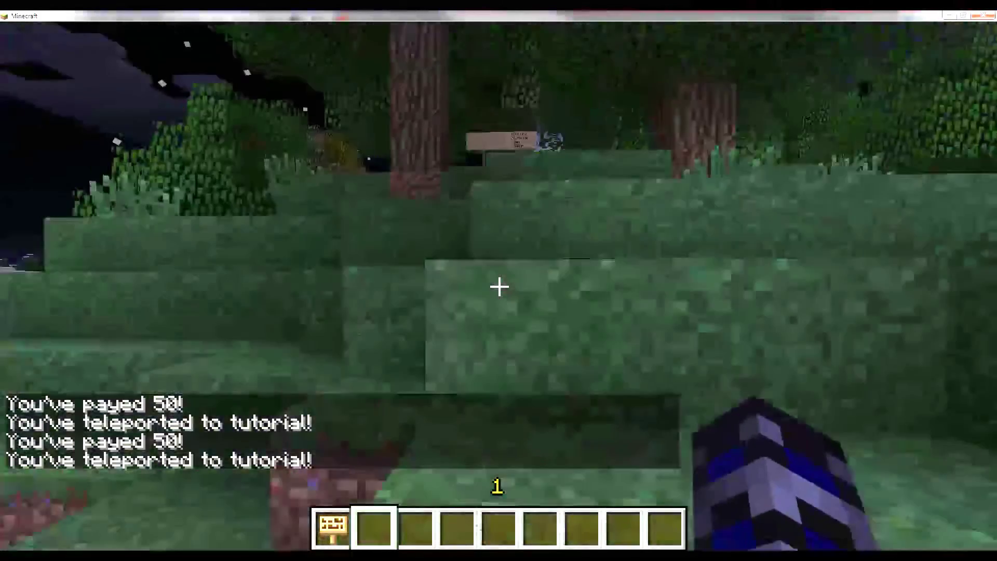
key(w)
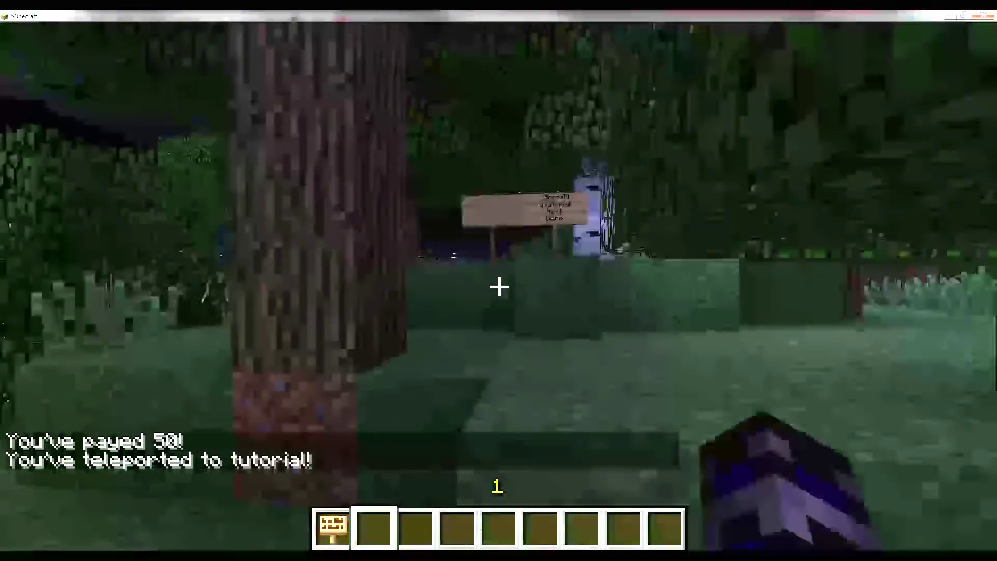
key(w)
right_click(499, 287)
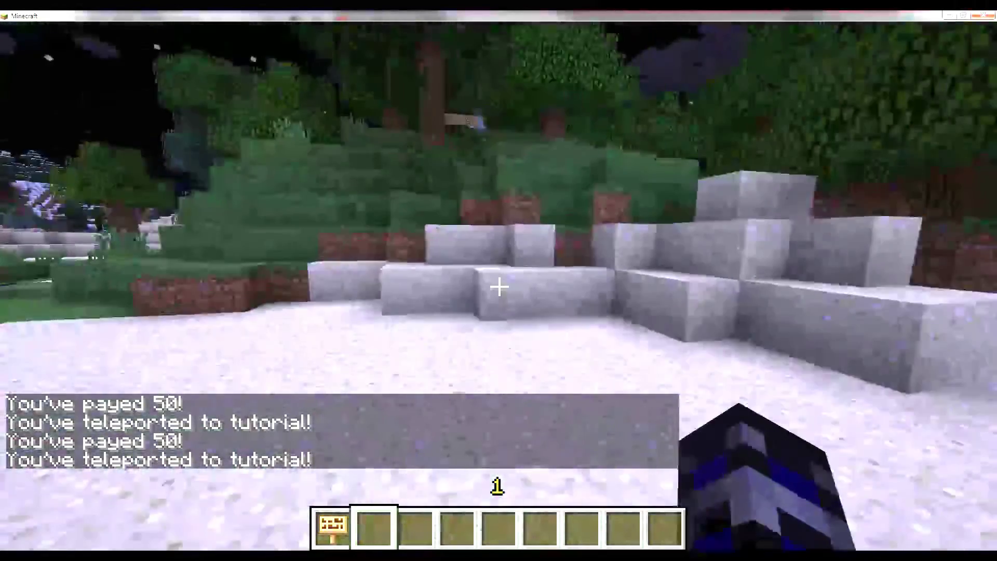
Walk back up the hill and try to use the limited sign a fourth time
key(w)
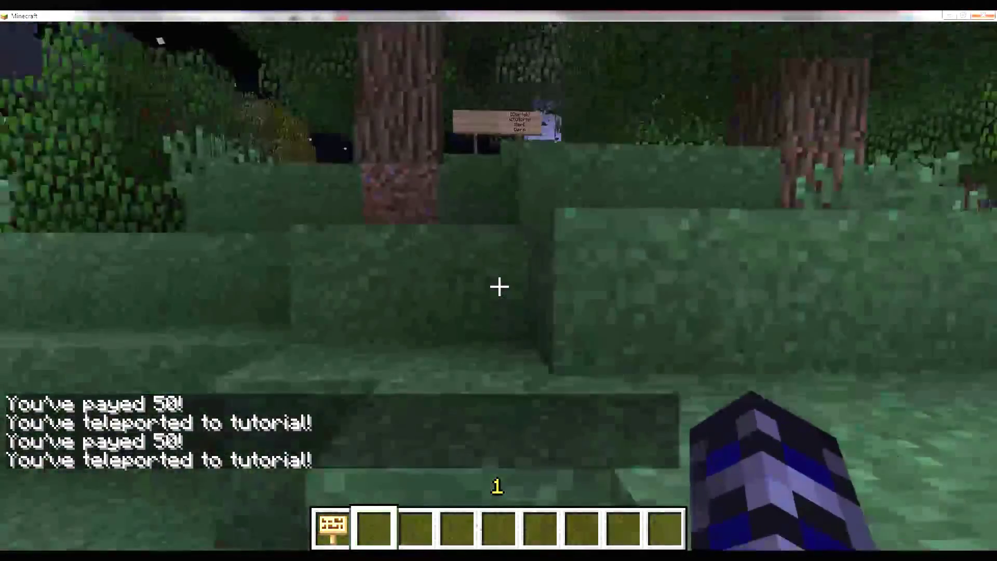
key(w)
right_click(499, 286)
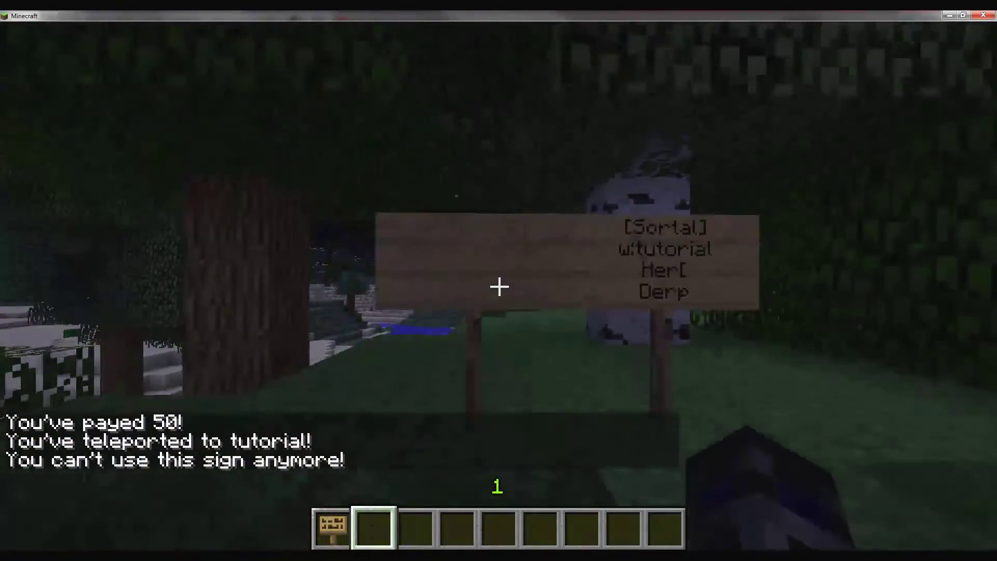
key(w)
key(t)
key(Escape)
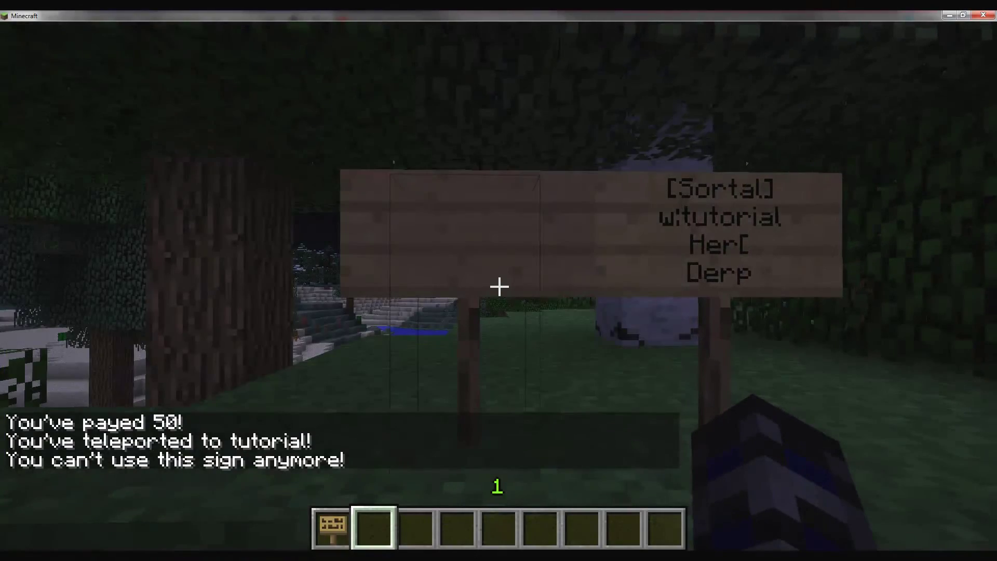
key(s)
key(w)
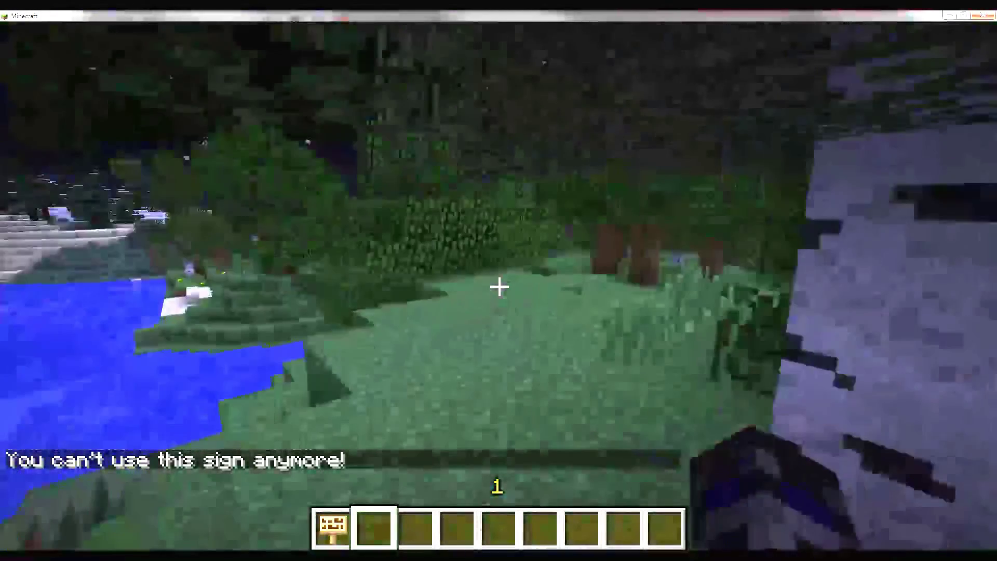
key(w)
key(s)
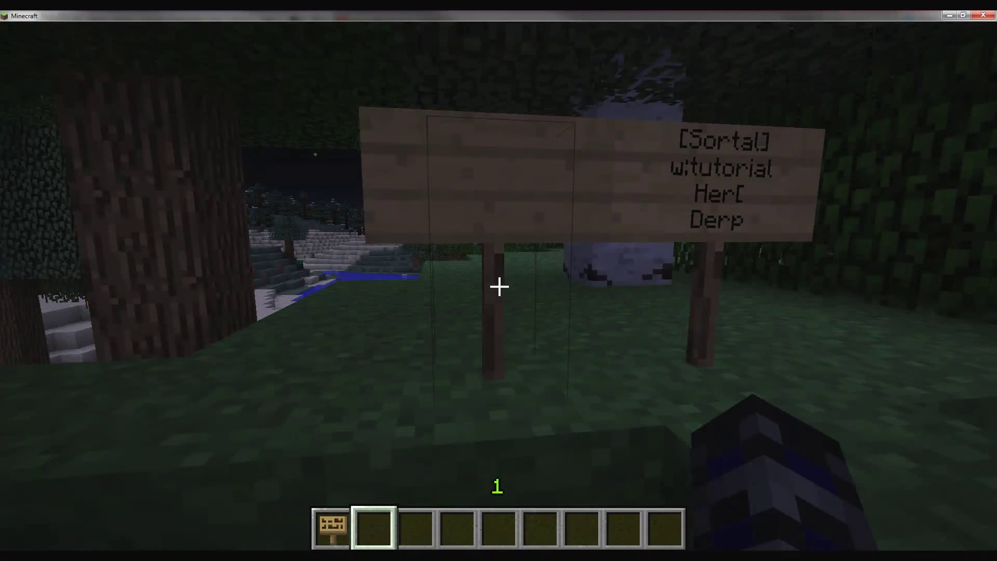
Run /sortal help to list the plugin's available commands
key(slash)
text(sortal help)
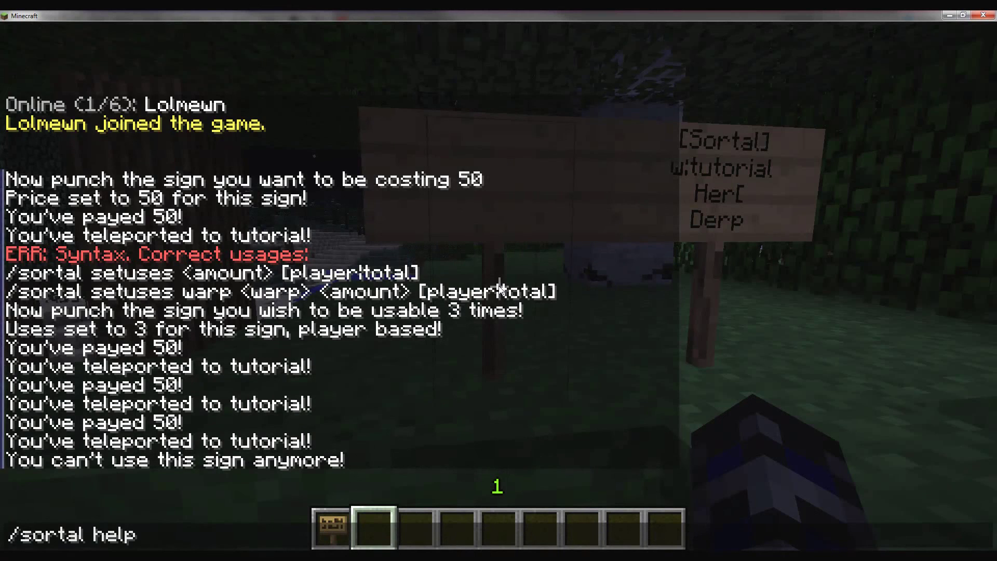
key(Return)
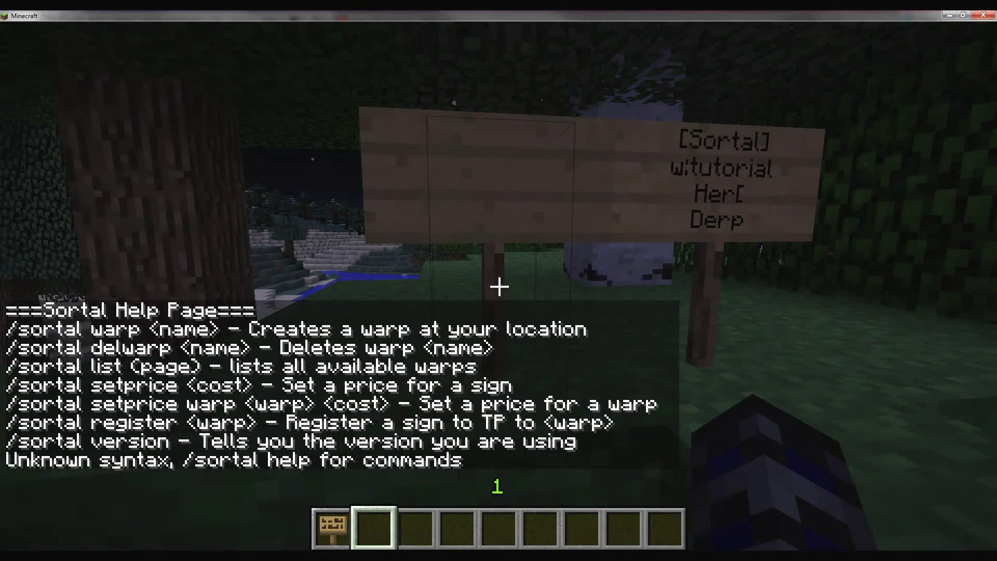
Run /sortal version to check which plugin version and build is installed
key(t)
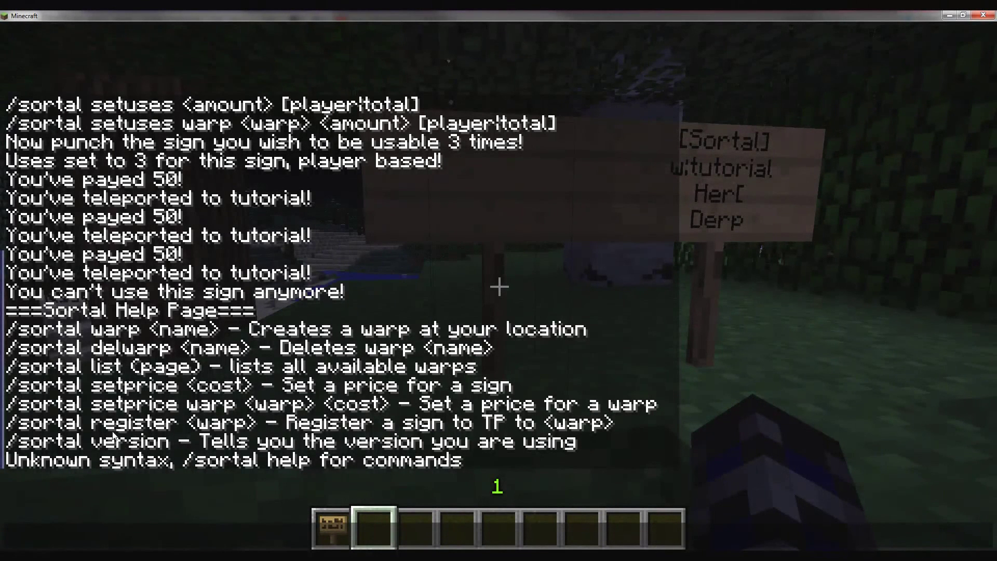
text(/sortal)
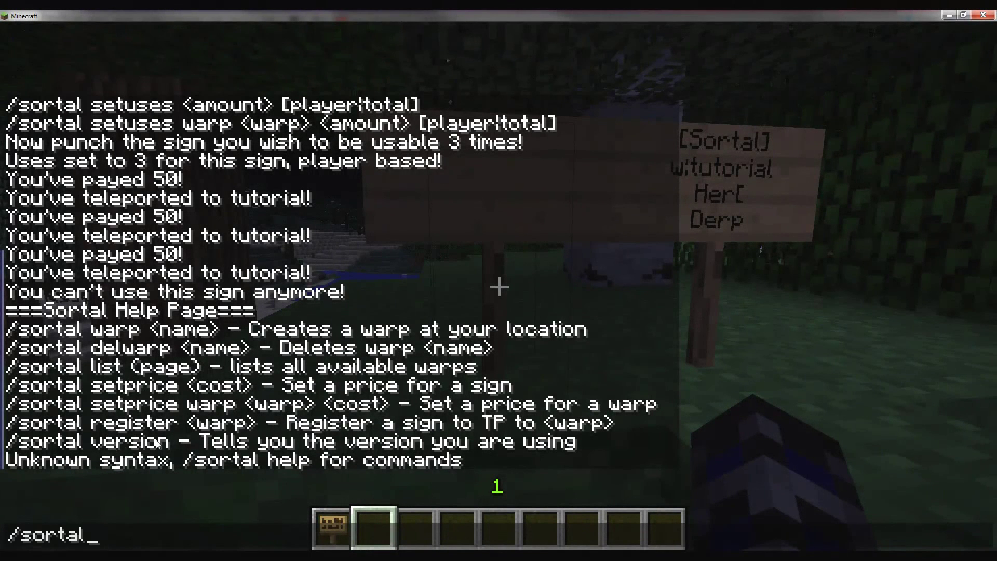
text( version)
key(Return)
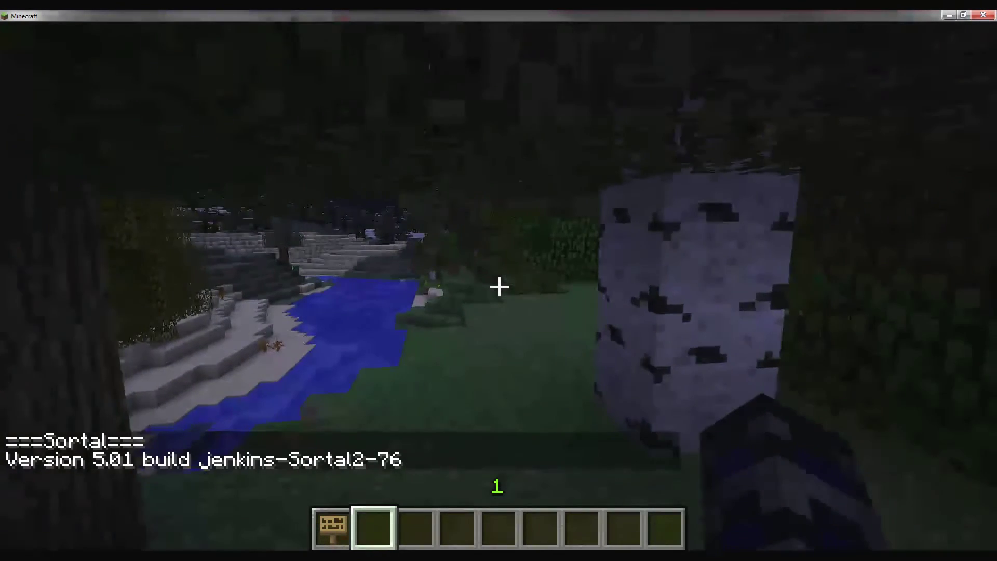
Switch to the server's plugins folder in Windows Explorer and open settings.yml from the Sortal folder
key(w)
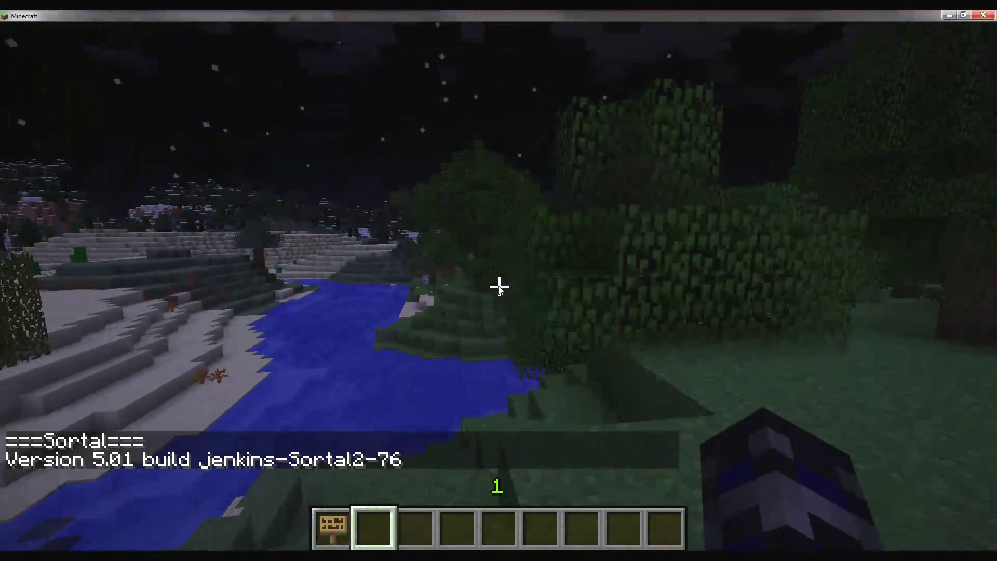
key(t)
key(alt+Tab)
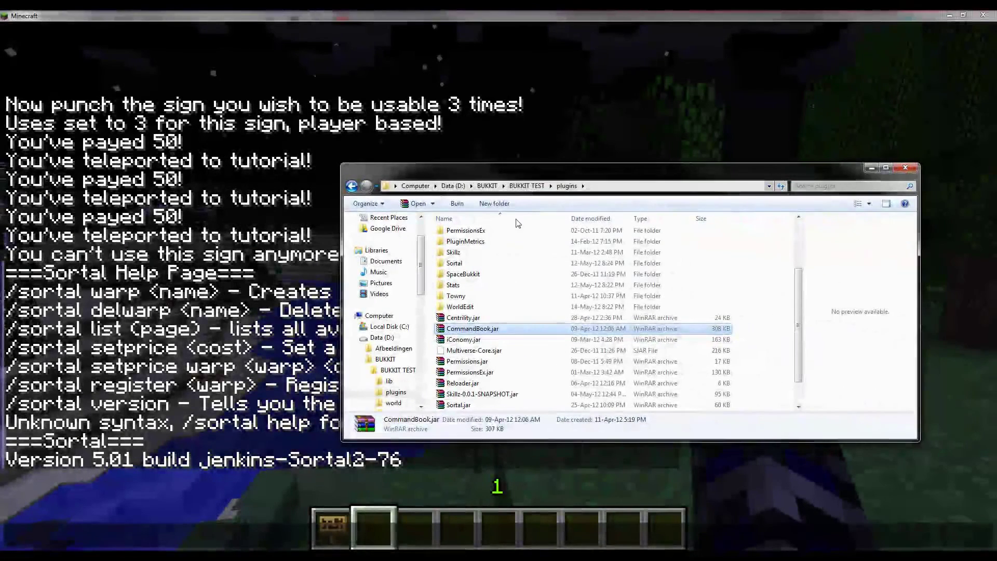
double_click(465, 263)
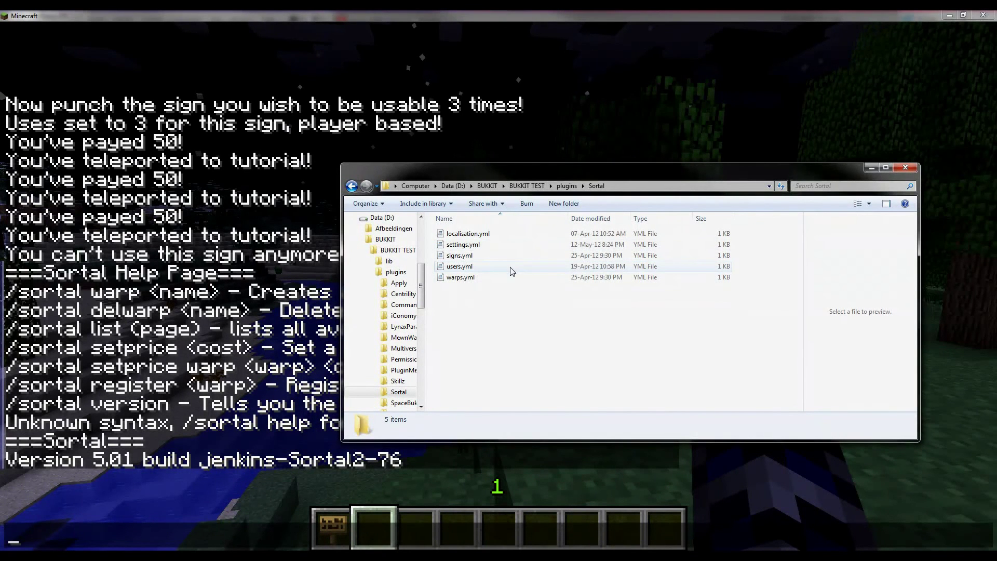
mouse_move(543, 247)
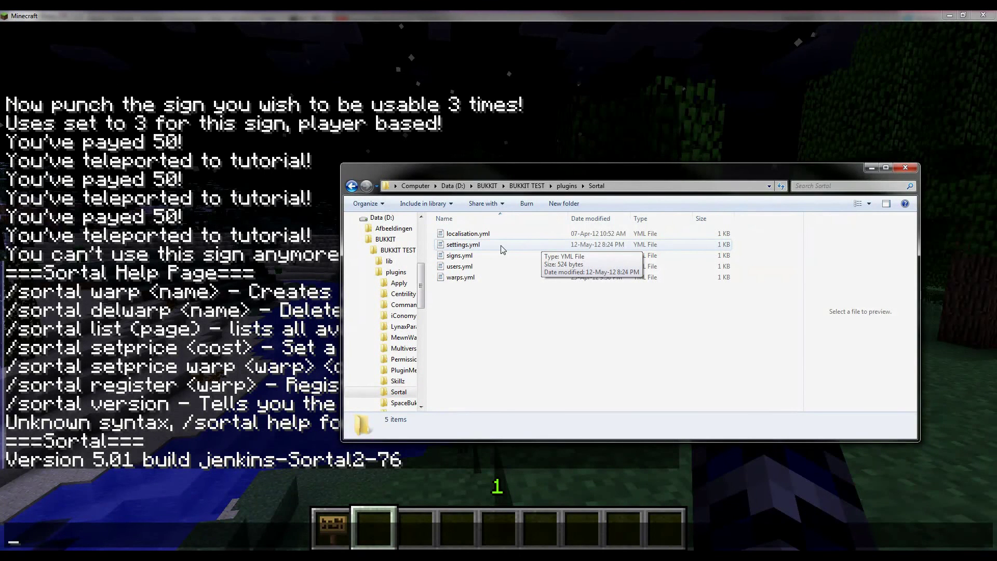
double_click(471, 247)
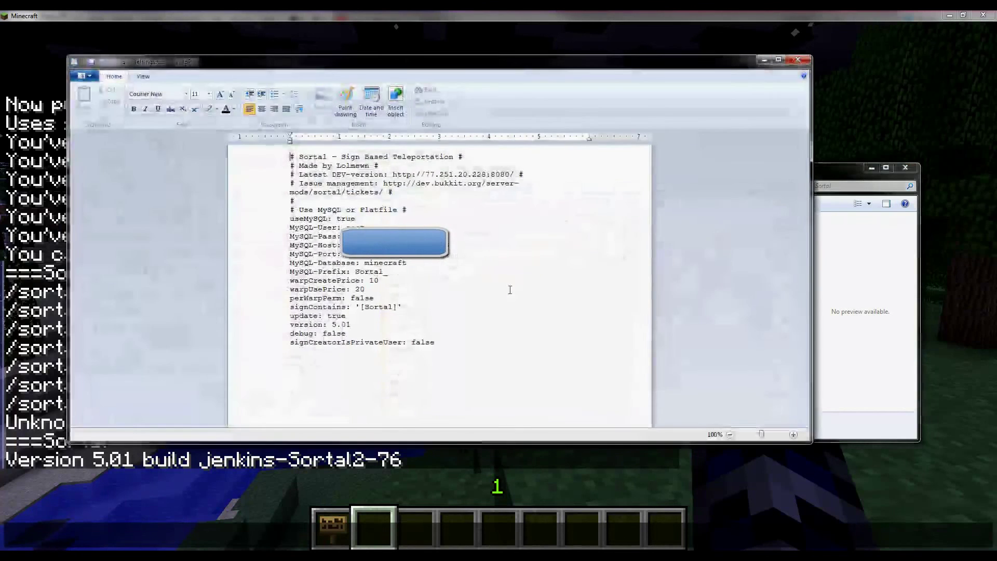
Review the MySQL, warpCreatePrice, warpUsePrice and perWarpPerm settings in settings.yml
drag(292, 219, 366, 227)
click(366, 227)
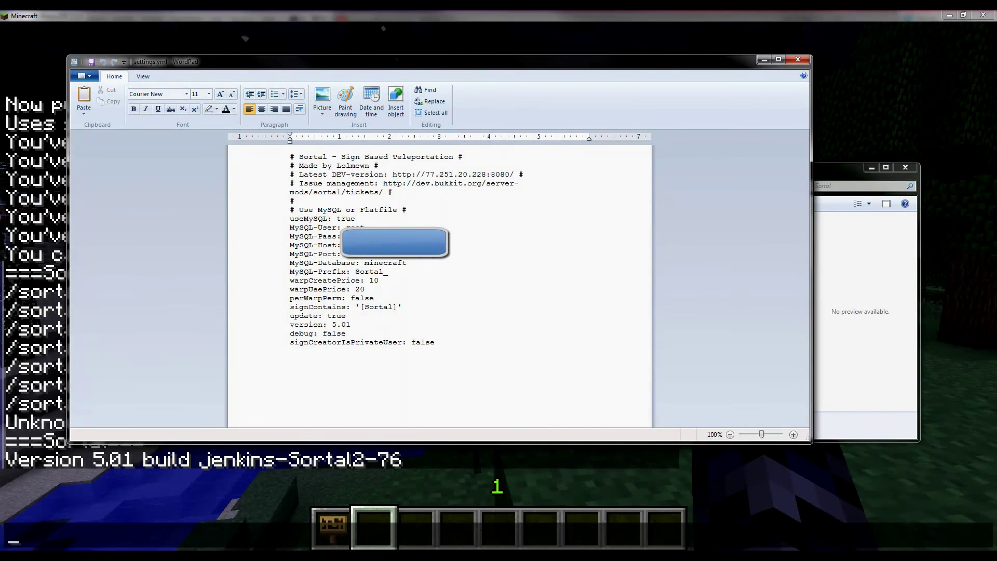
click(285, 282)
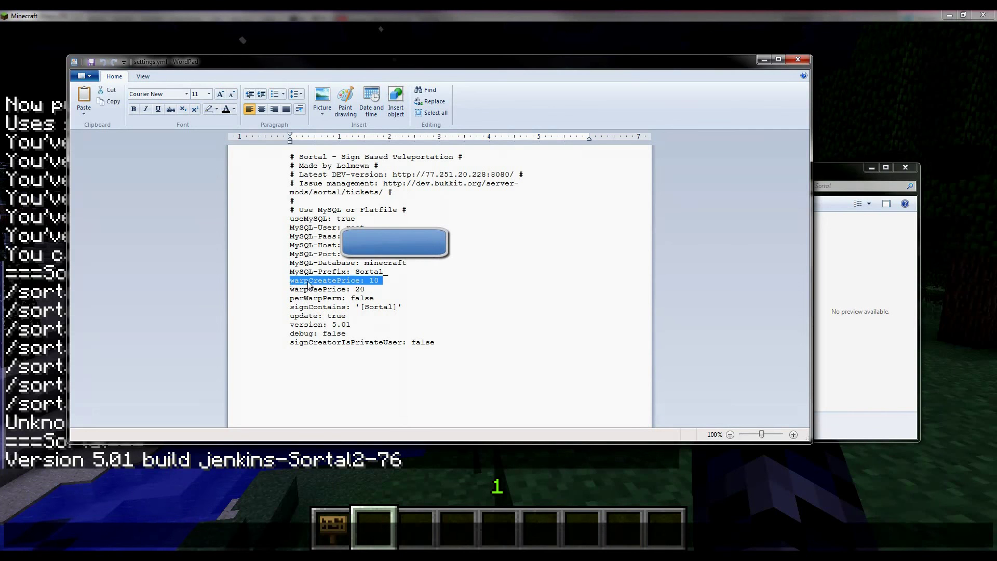
click(284, 291)
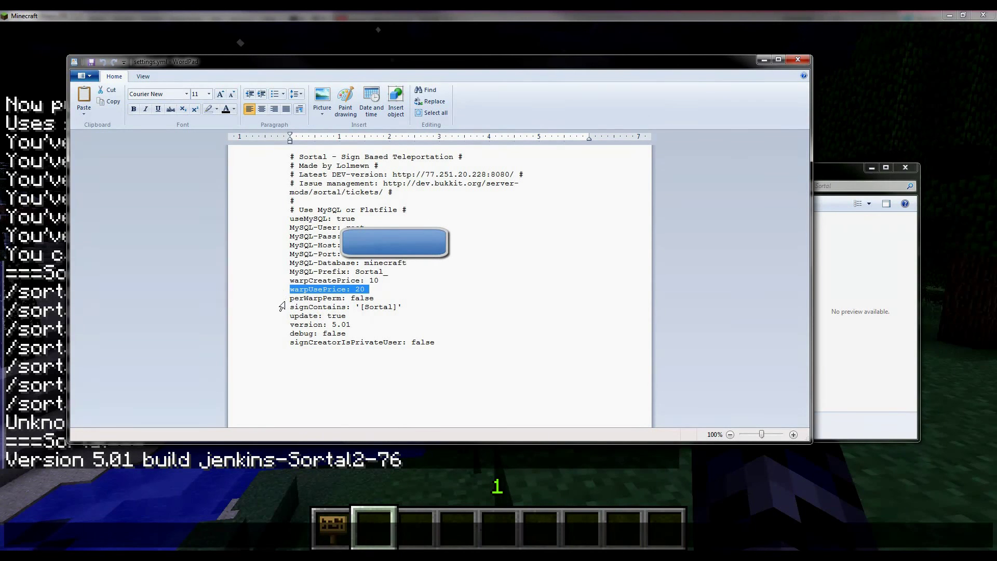
click(283, 299)
click(316, 297)
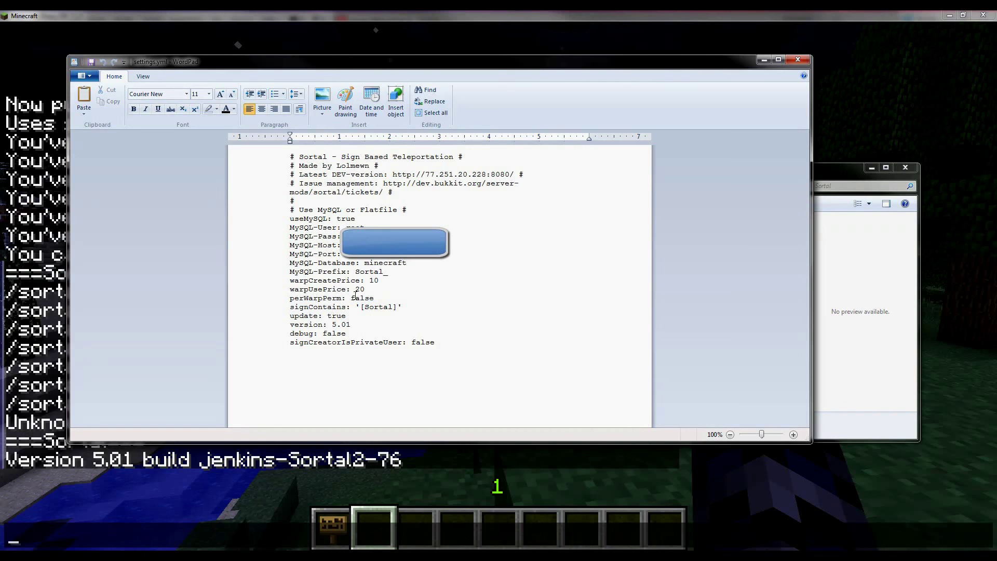
Change the signContains value in settings.yml to '[Warp]'
key(Left)
key(Left)
key(Left)
key(Left)
drag(364, 307, 395, 309)
text(Warp)
Examine the update and version settings in settings.yml
double_click(334, 315)
click(341, 315)
double_click(341, 316)
click(348, 325)
double_click(348, 325)
click(385, 327)
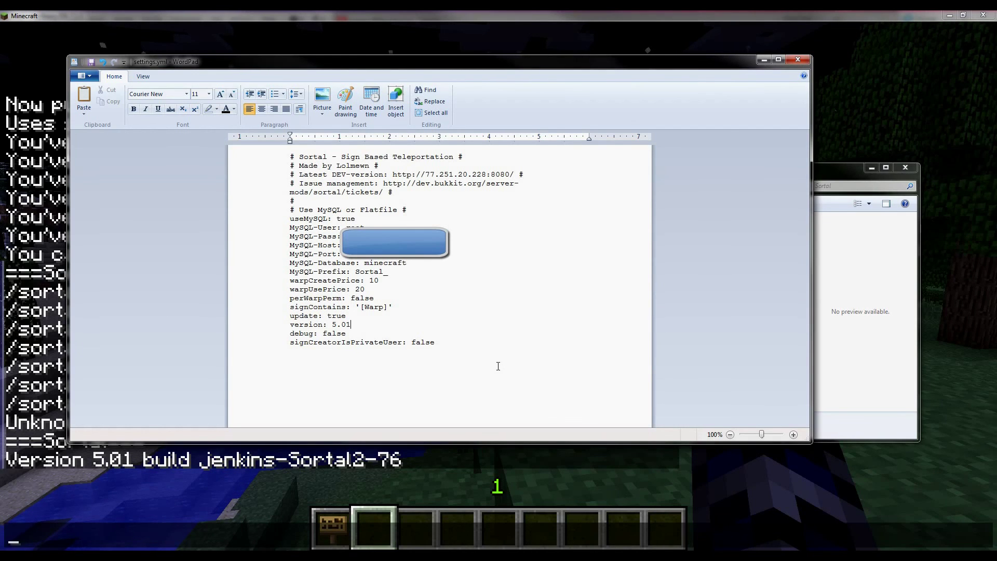
Switch back to Minecraft and break the sign standing beside the [Sortal] w:tutorial sign
click(475, 469)
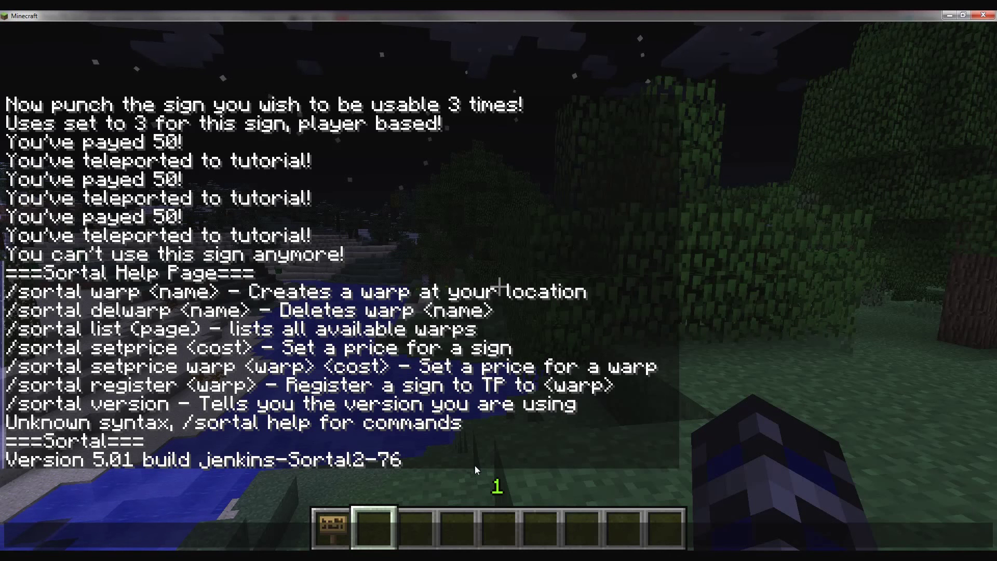
key(Escape)
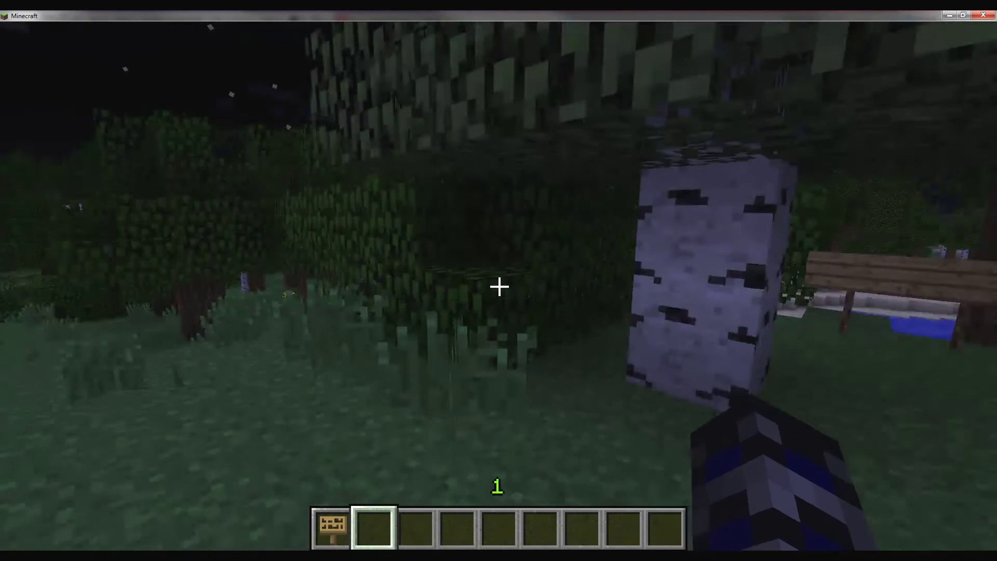
key(w)
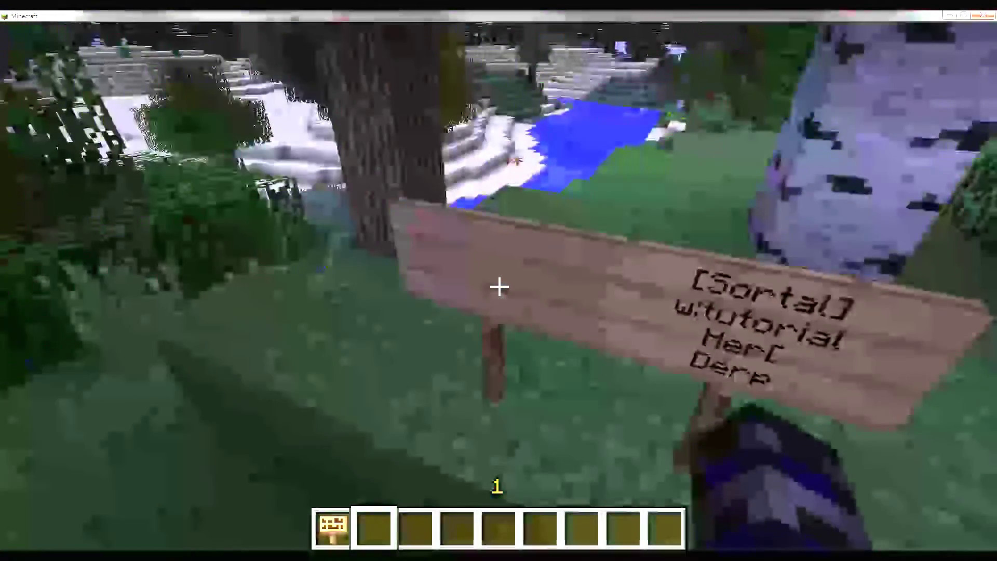
click(498, 286)
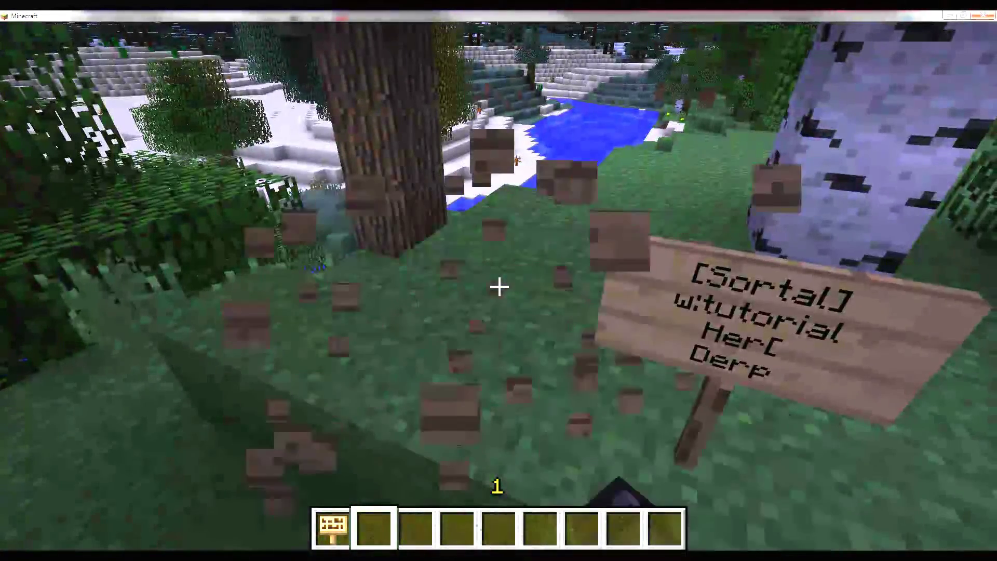
Place a new sign on the grass in front of the remaining sign with the text "derpasd"
key(1)
key(s)
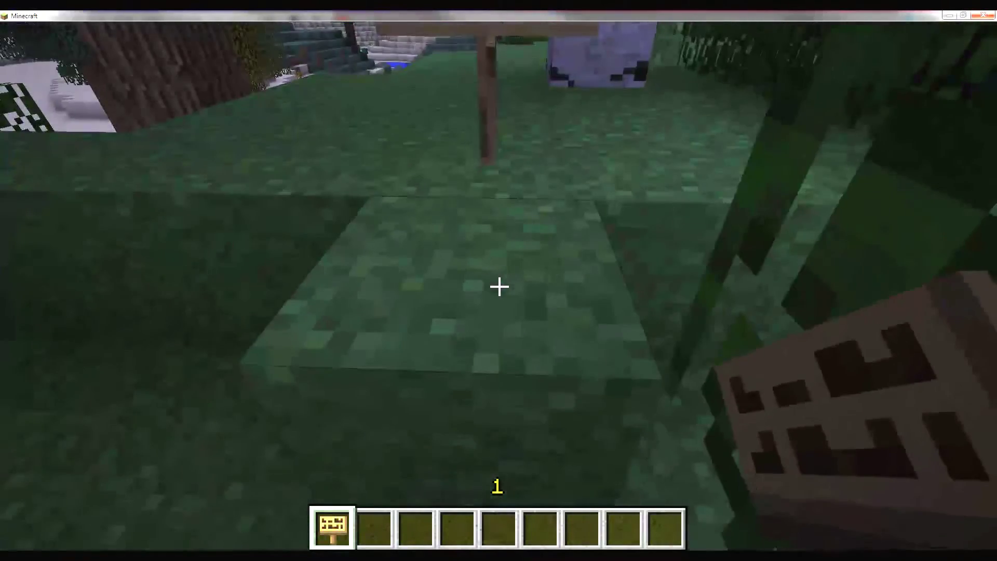
right_click(498, 286)
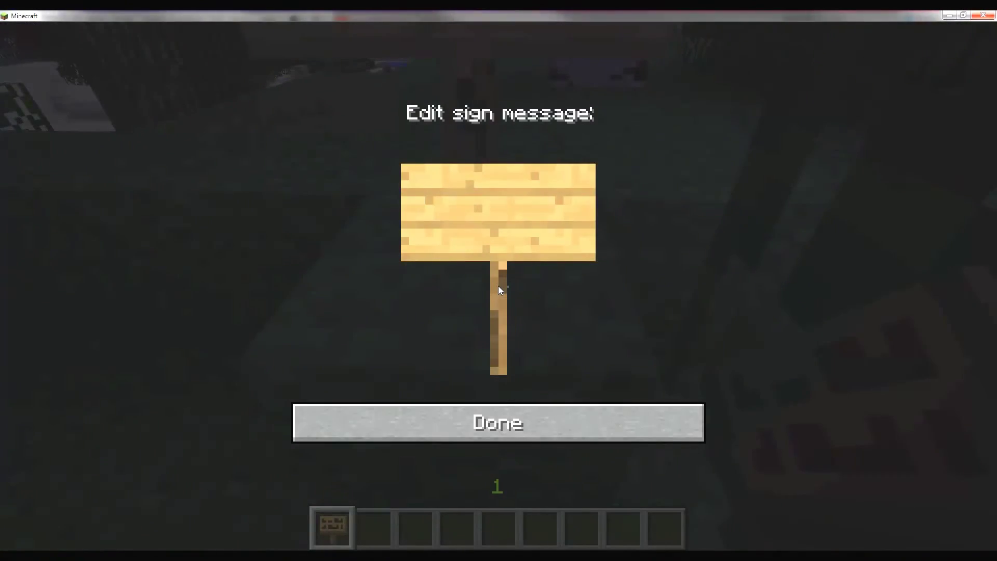
text(derpasd)
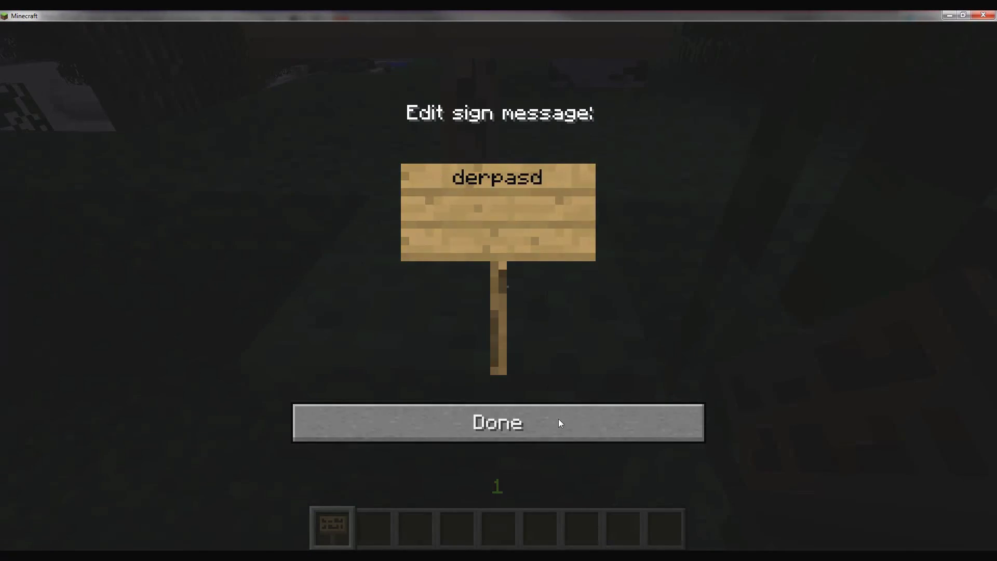
click(558, 419)
Register the derpasd sign to the tutorial warp with /sortal register tutorial and punch it
text(2/sortal regis)
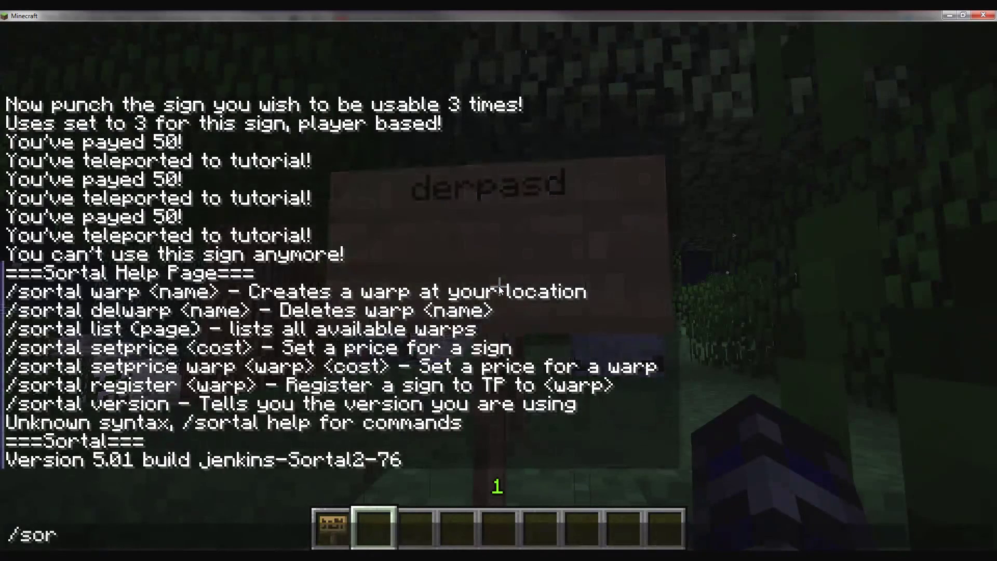
text(ter tutorial)
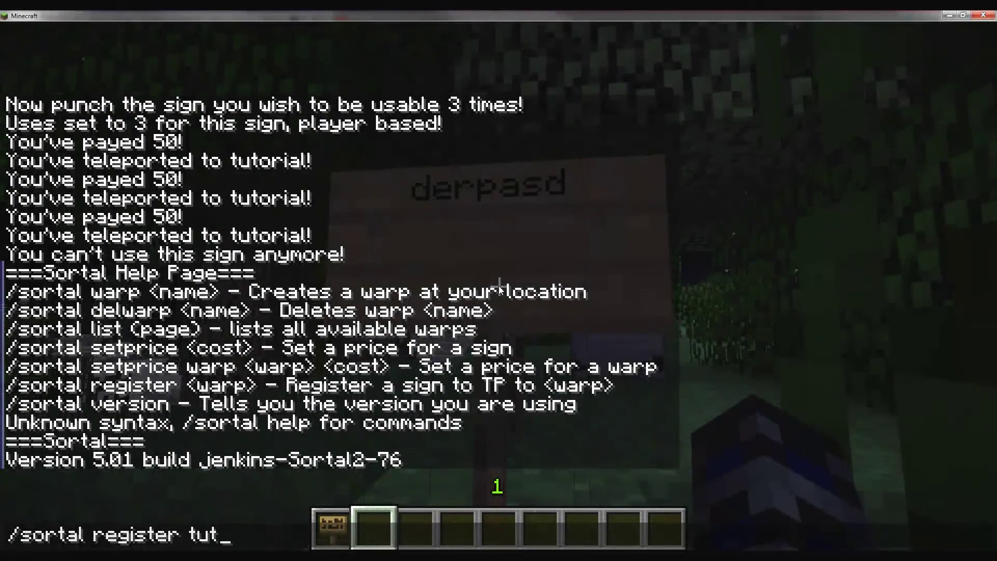
key(Return)
key(t)
key(Escape)
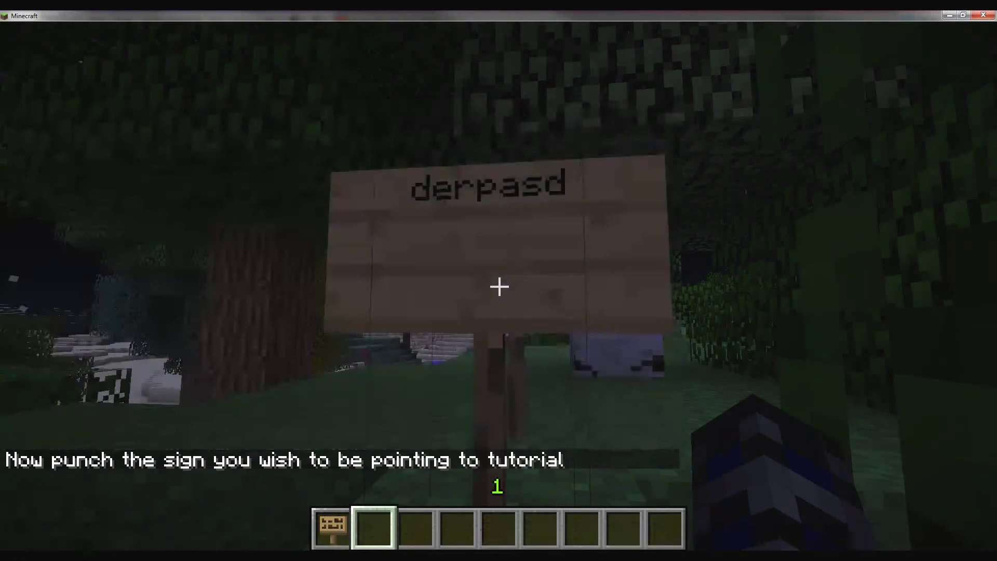
click(498, 287)
Run /sortal setprivate and punch the newly registered sign to make it private
text(/sor)
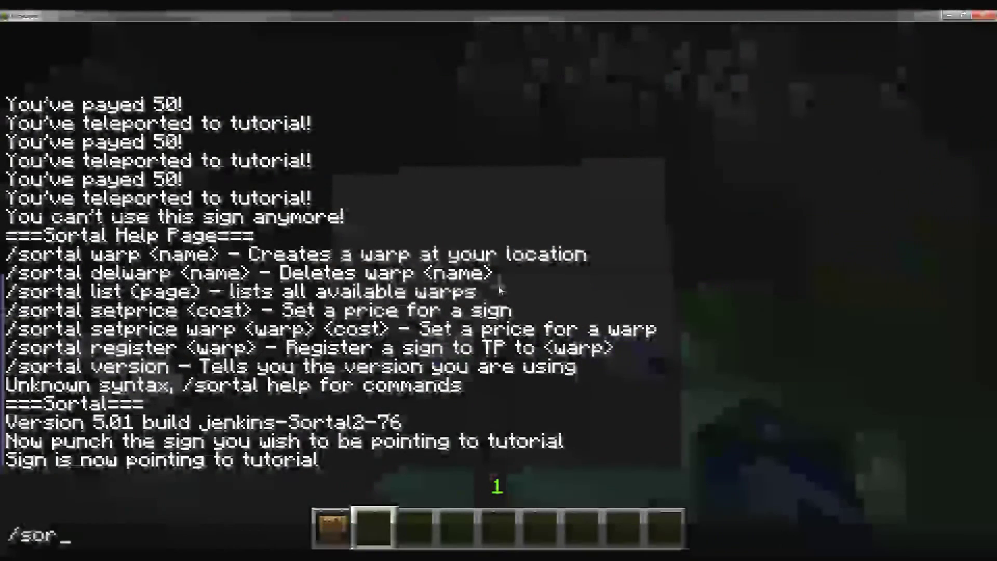
text(tal setprivate)
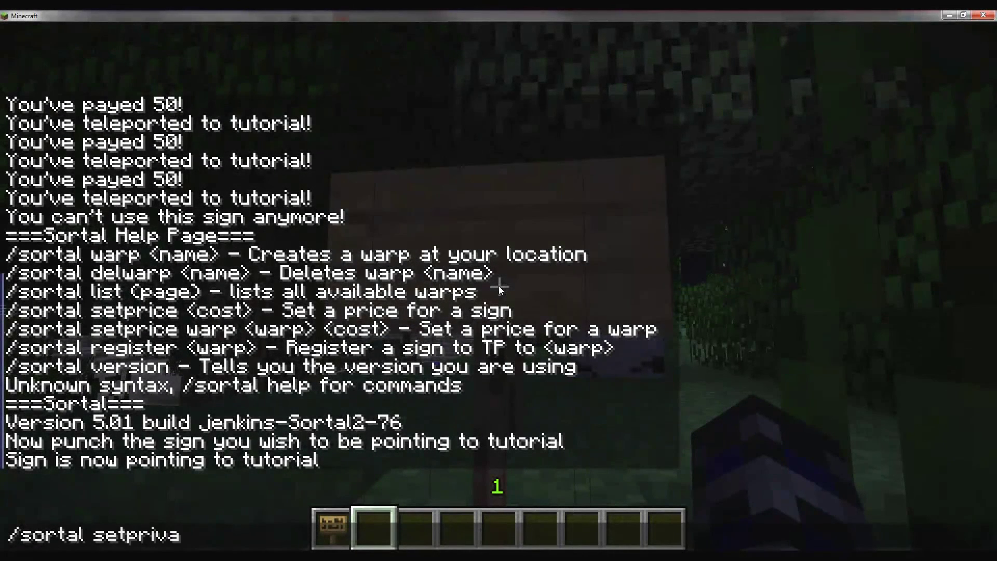
key(Return)
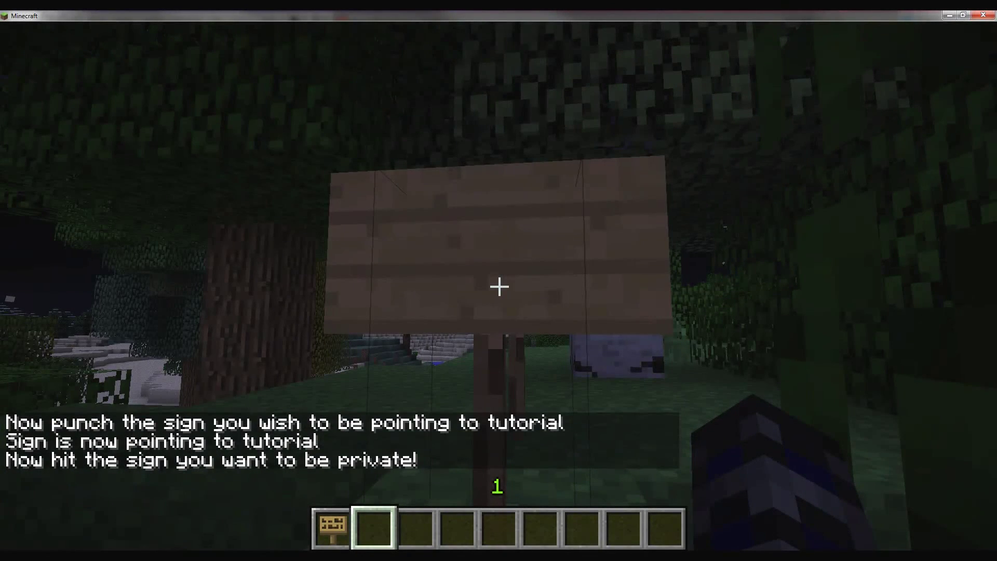
click(498, 287)
key(s)
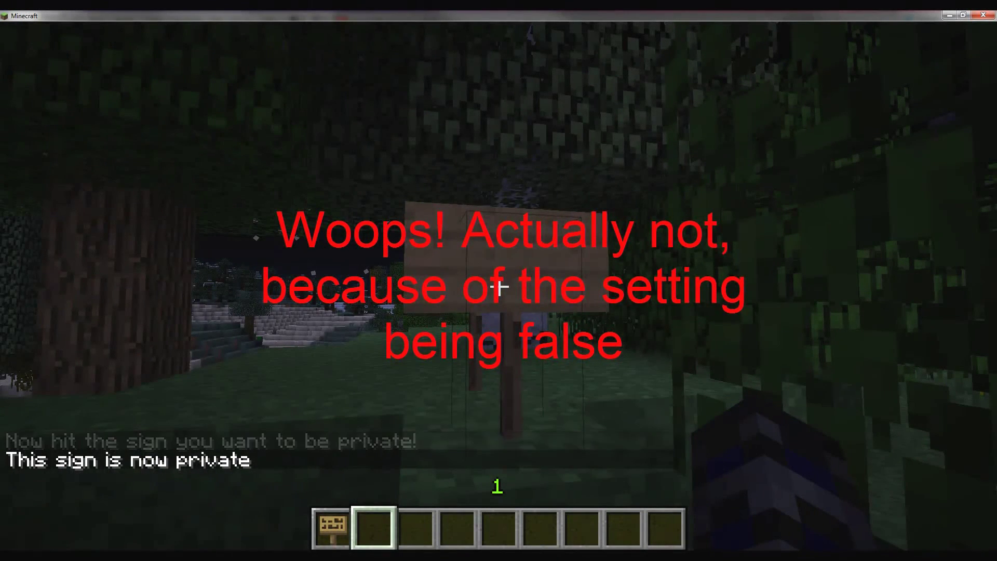
Run /sortal setprivate user1 user2 user3 and punch the private sign to add these players
key(slash)
text(sortal)
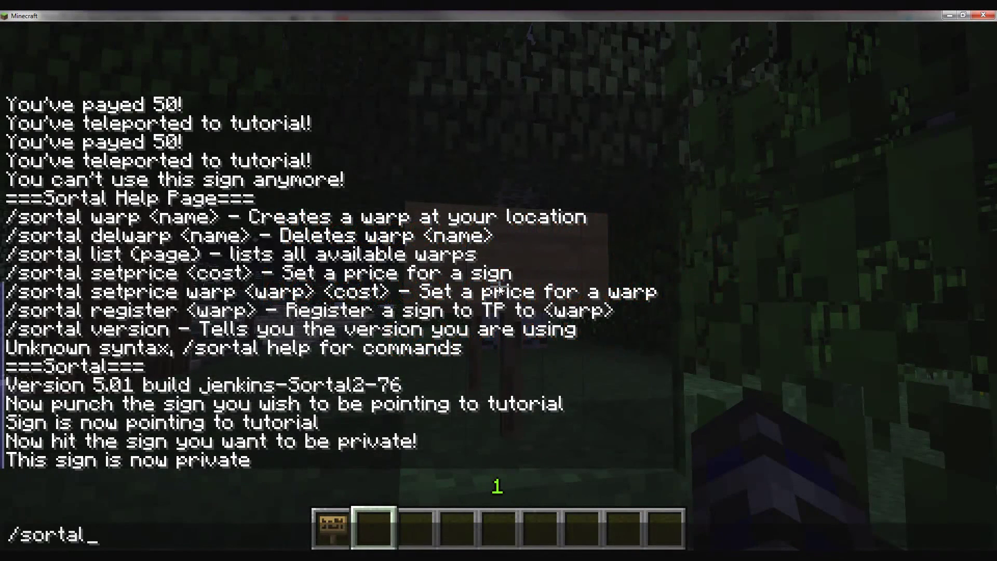
text( setpric)
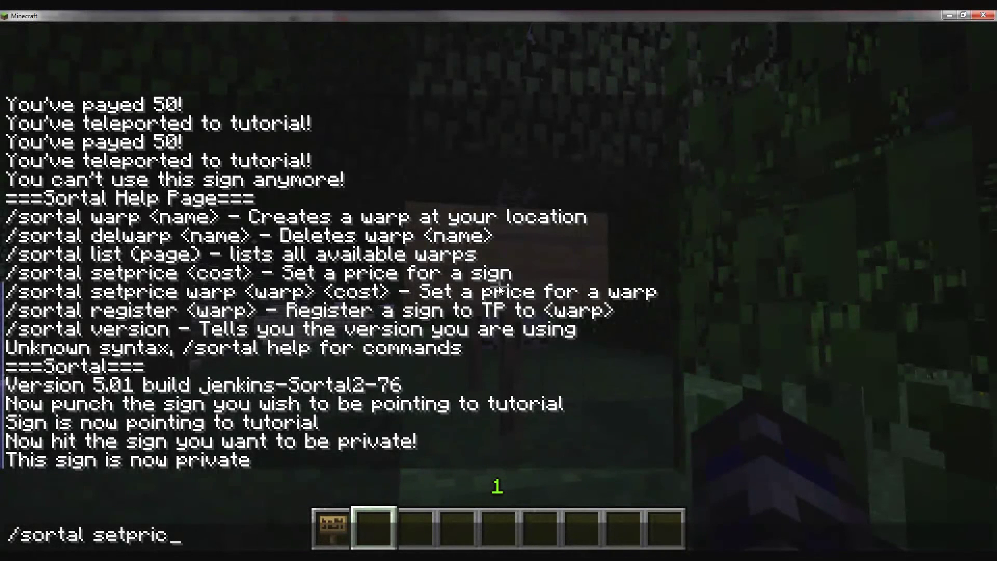
key(BackSpace)
text(vate user)
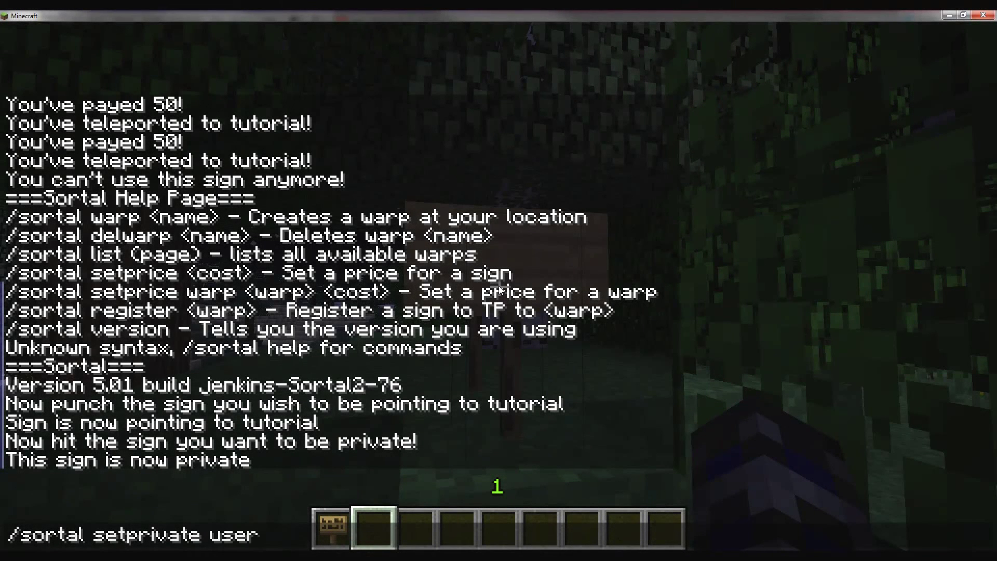
text(1 user2 user3)
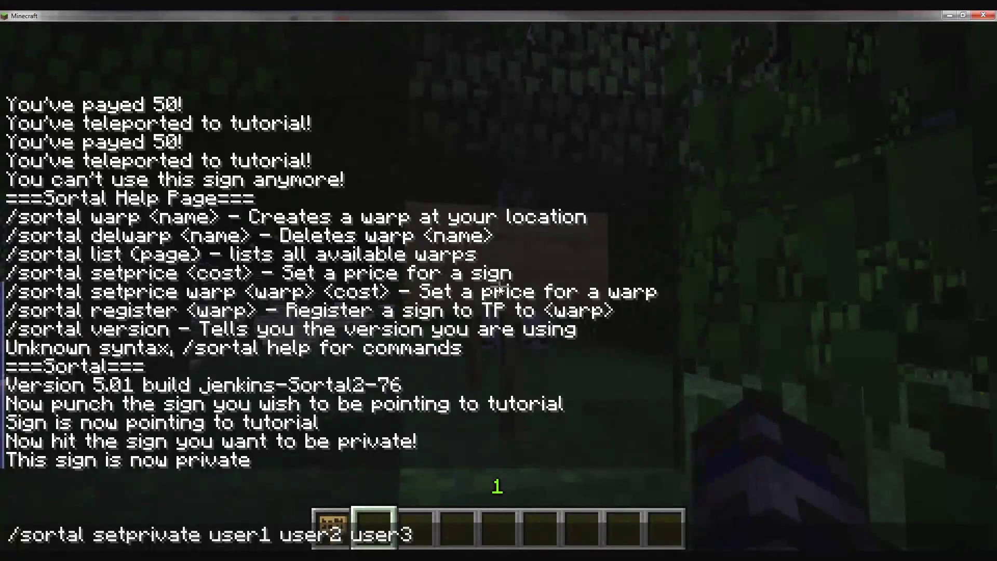
key(Return)
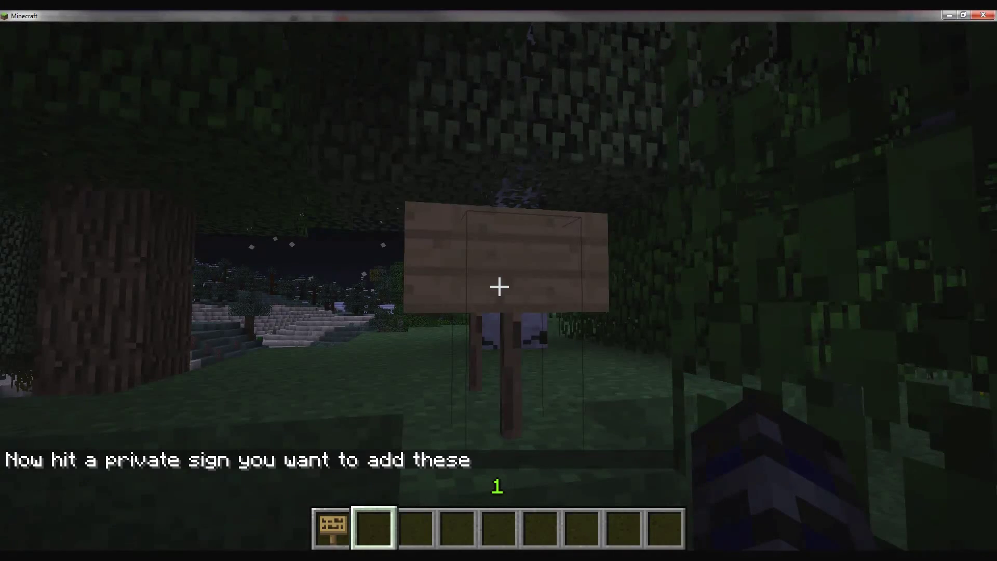
key(a)
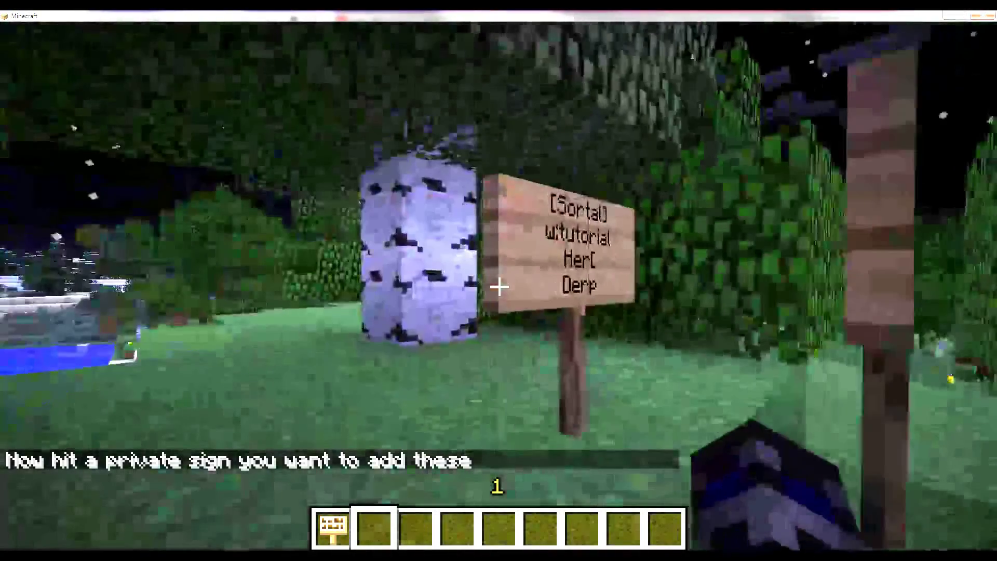
click(499, 286)
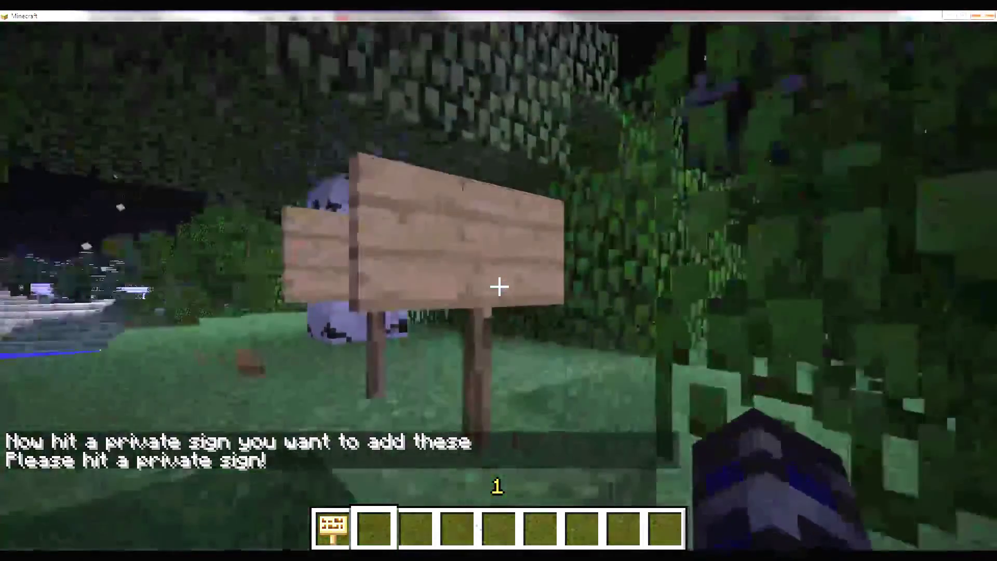
click(499, 286)
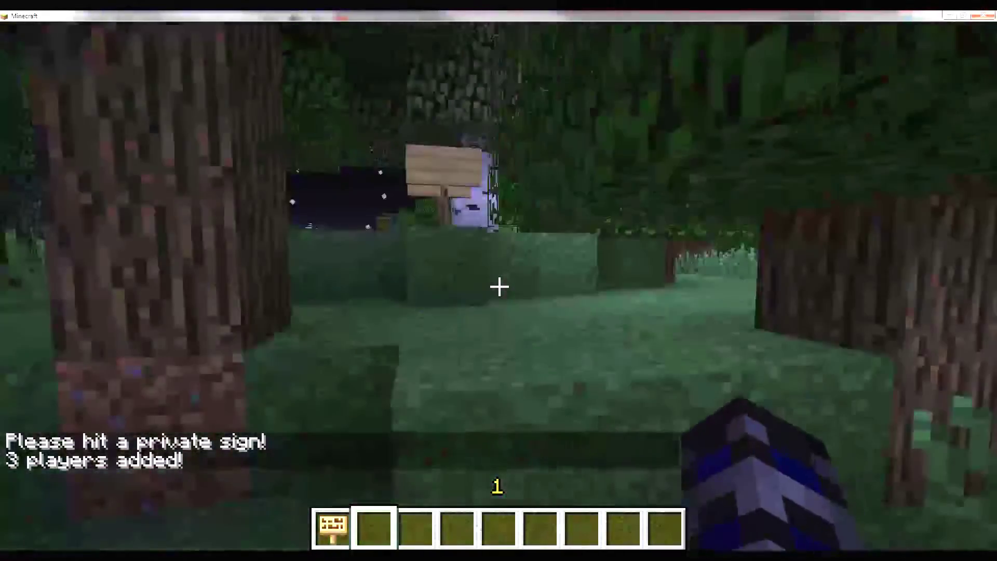
Walk back to the private sign and try to use it
key(w)
click(499, 286)
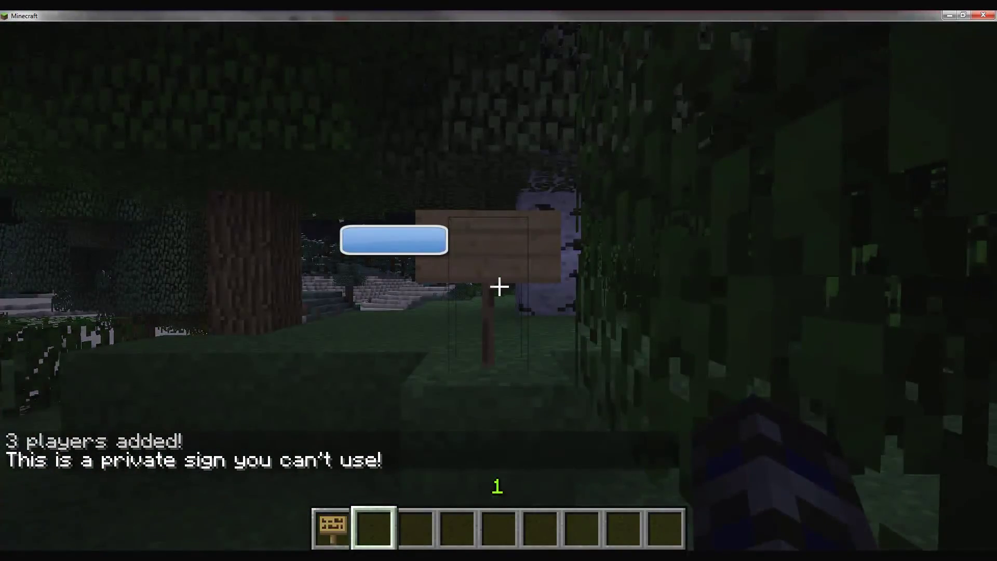
key(w)
key(w)
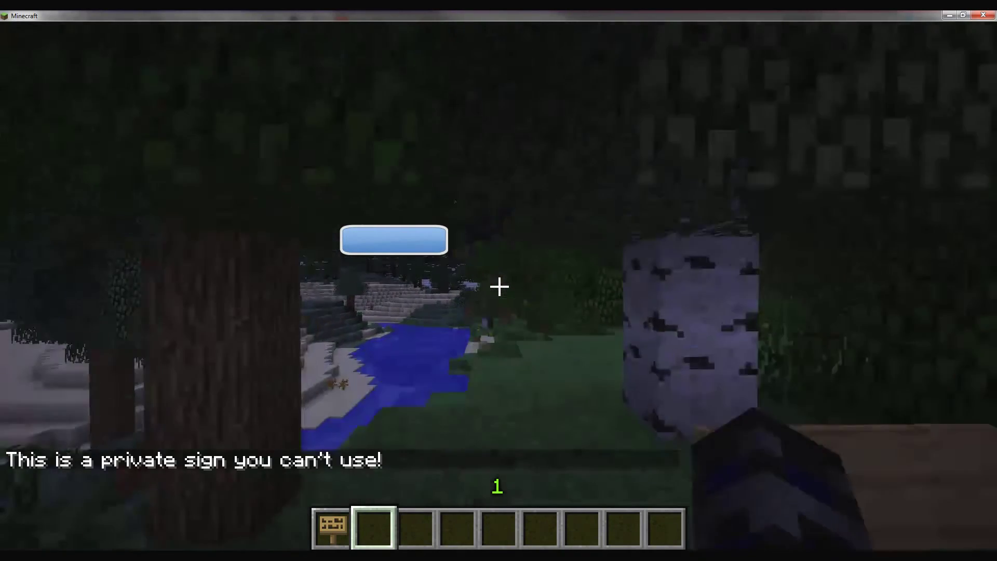
Switch to settings.yml in WordPad and examine the signCreatorIsPrivateUser setting and its value
key(t)
key(alt+Tab)
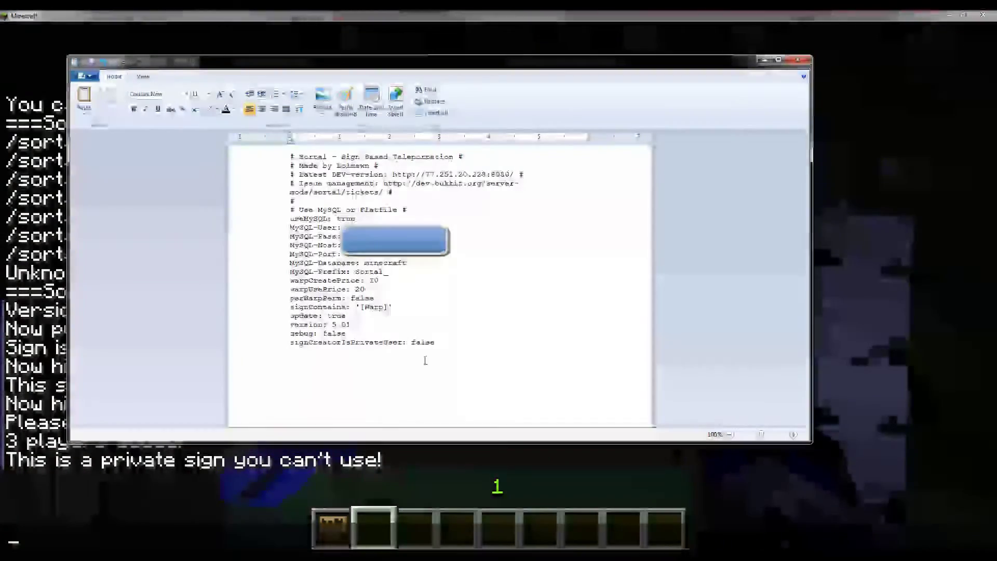
double_click(422, 342)
click(287, 345)
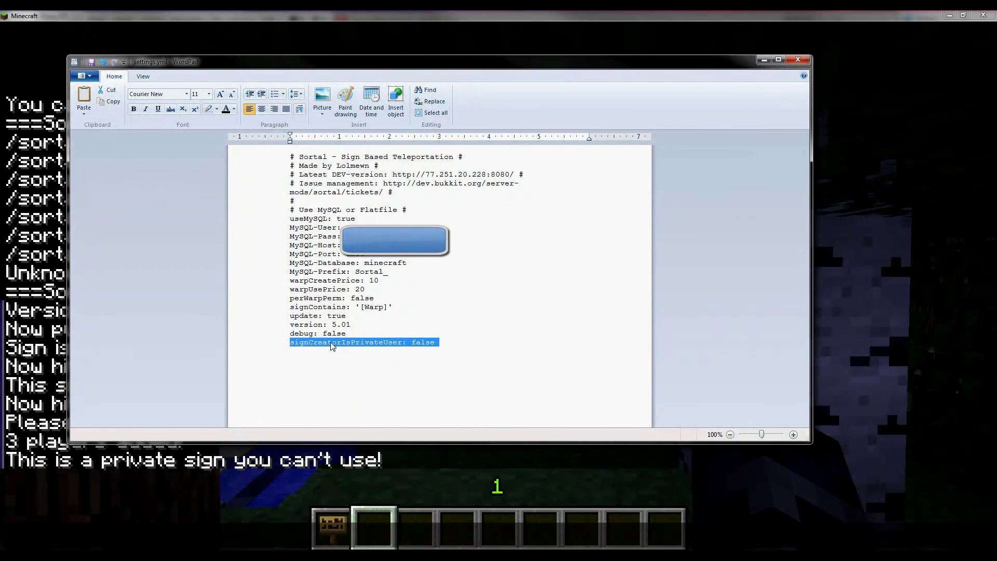
click(333, 343)
drag(355, 342, 400, 340)
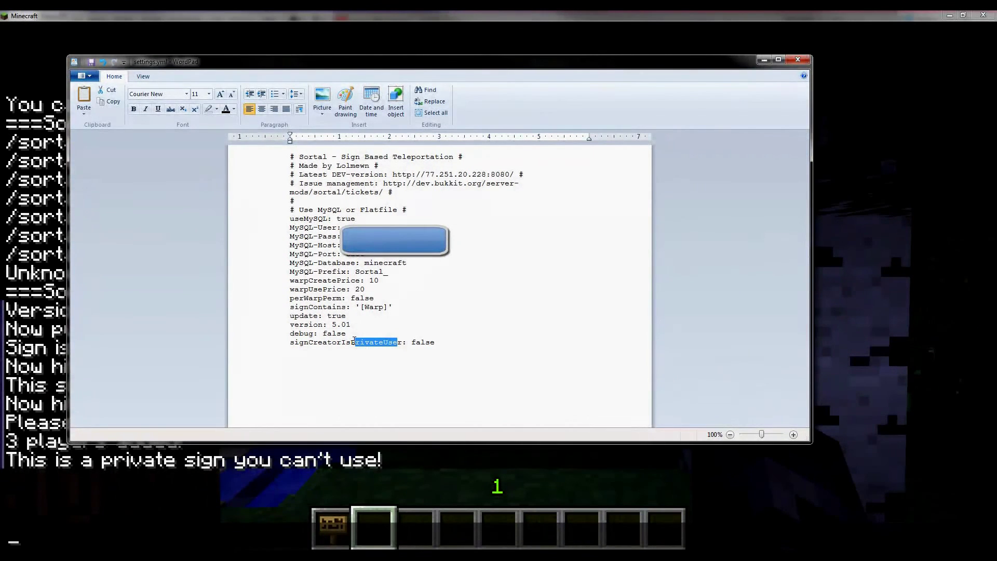
double_click(423, 345)
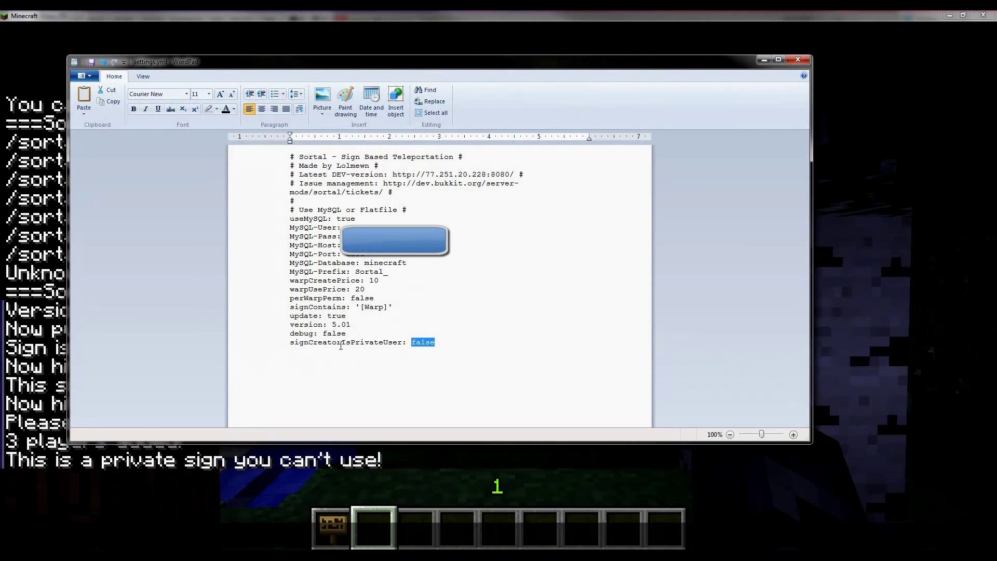